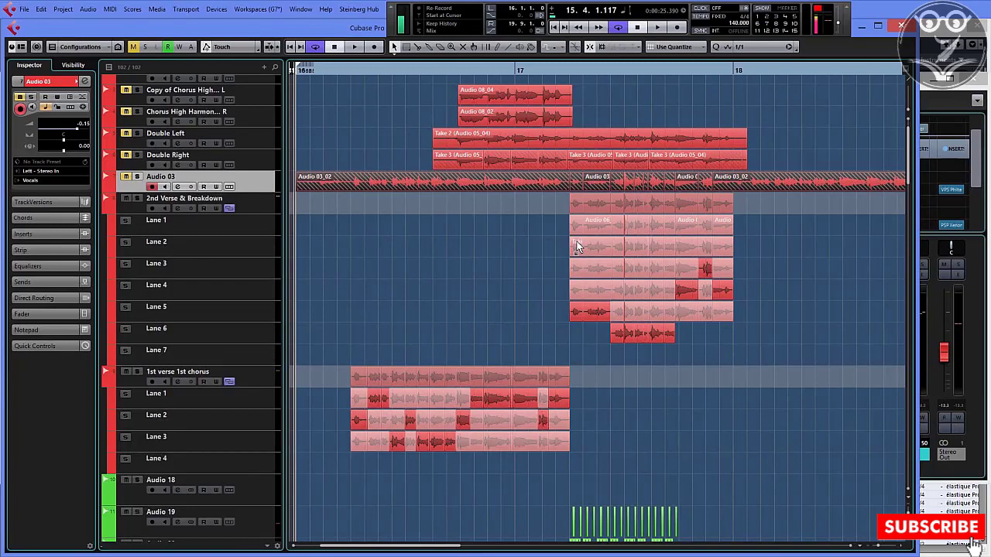
Play the project and collapse the take lanes of the Audio 03 track
left_click(657, 27)
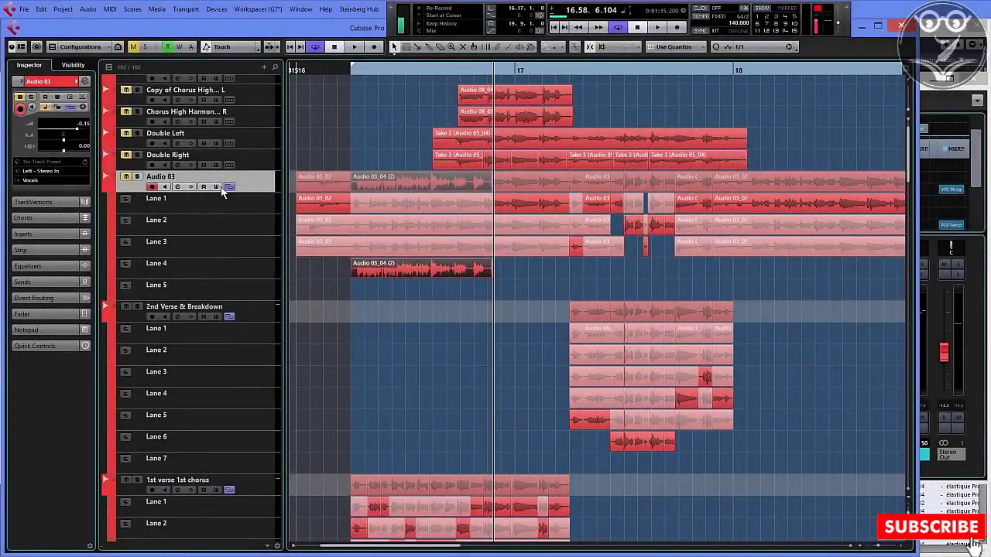
left_click(230, 187)
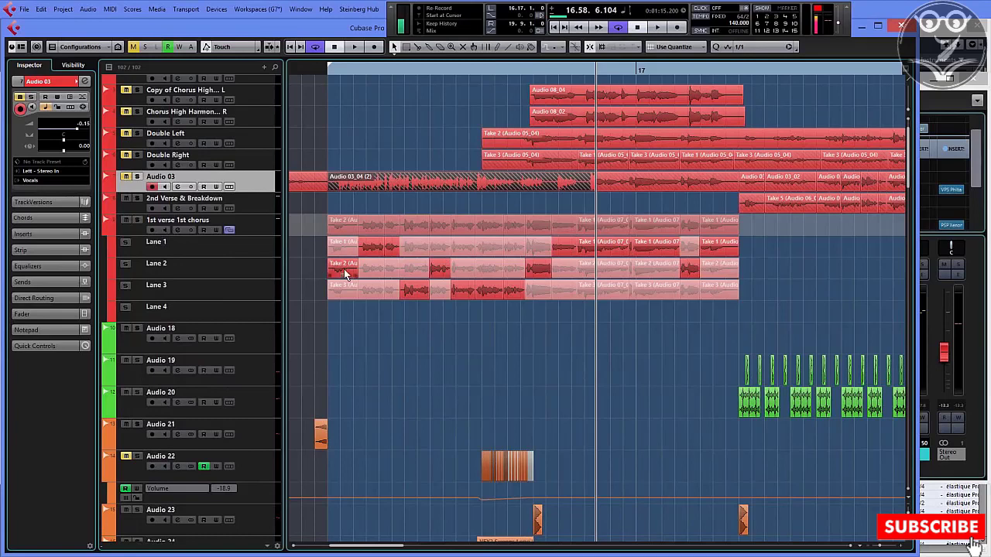
Crossfade the comped takes on the 1st verse 1st chorus track and inspect one of the joins up close
left_click_drag(304, 224, 757, 288)
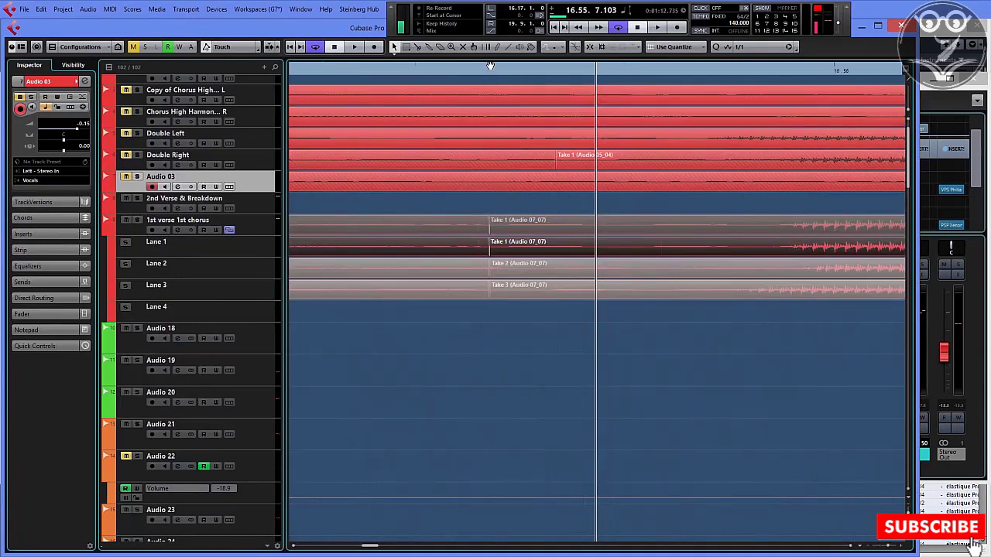
left_click(487, 72)
left_click_drag(888, 547, 895, 551)
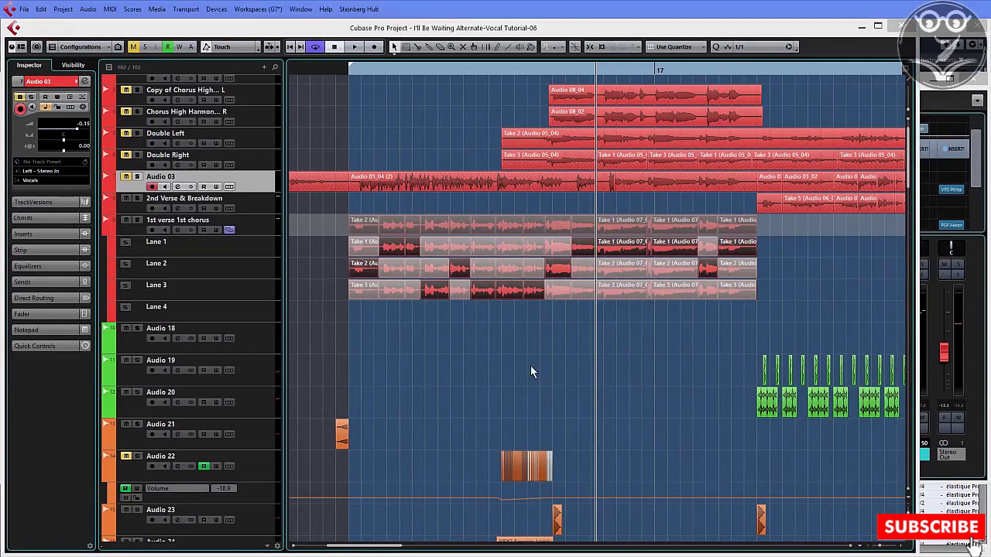
left_click(532, 366)
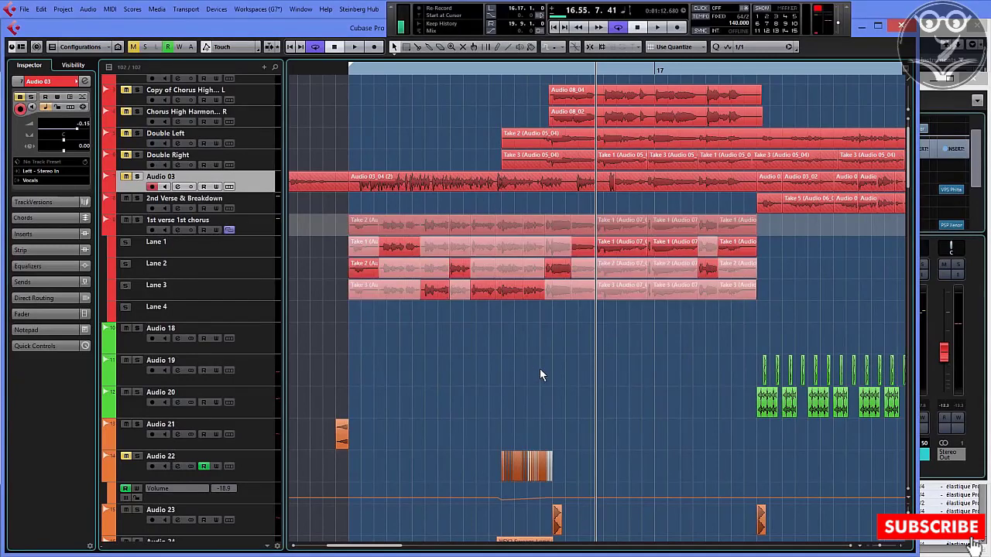
Collapse the 1st verse 1st chorus lanes and render all of the comped vocal events in place
left_click_drag(302, 223, 778, 228)
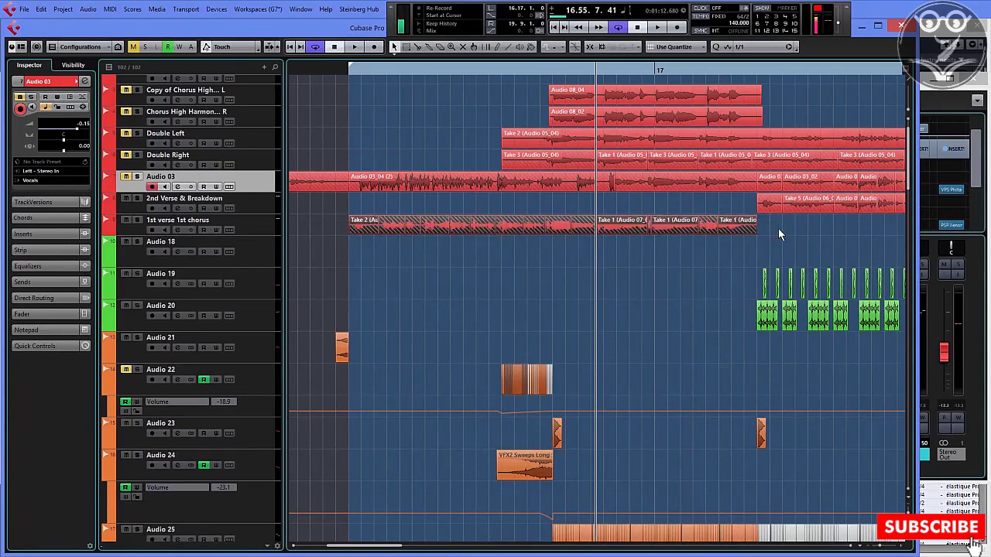
left_click(43, 9)
mouse_move(116, 118)
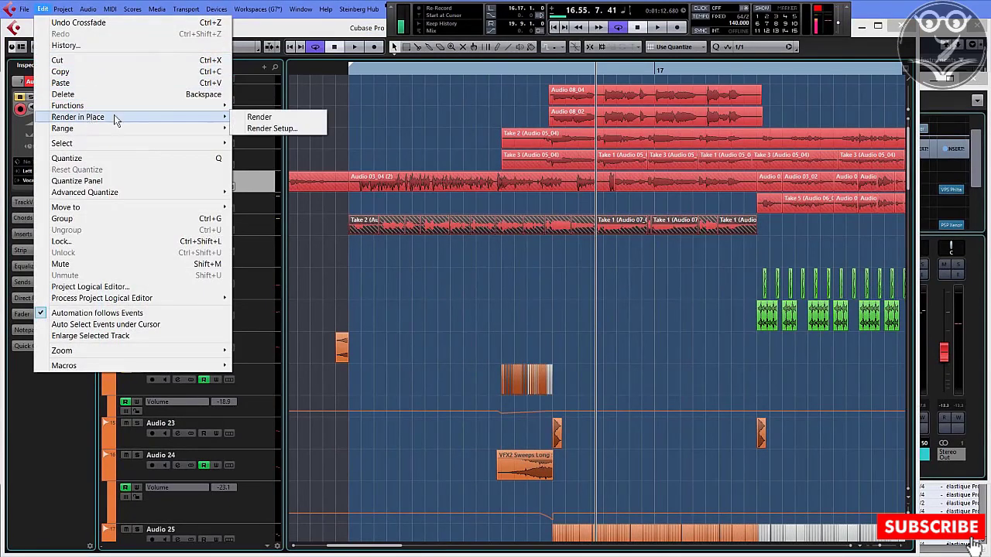
left_click(265, 119)
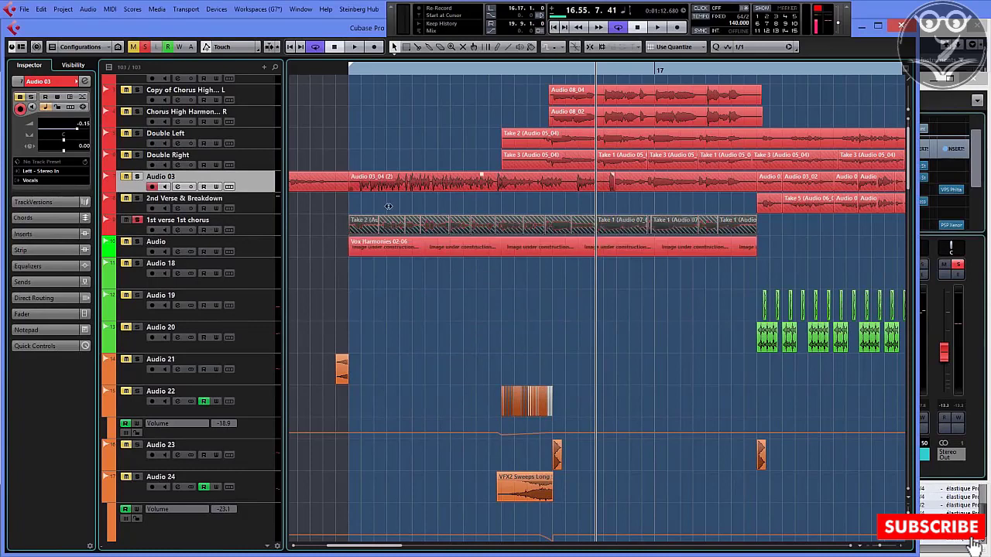
left_click(399, 243)
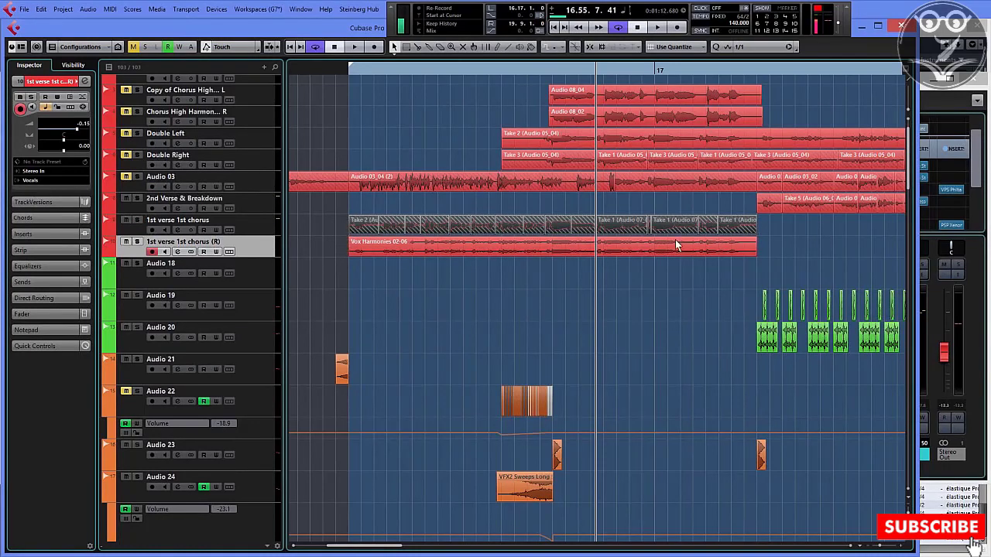
Move the original 1st verse 1st chorus track to the top of the track list
left_click(249, 232)
left_click(360, 226)
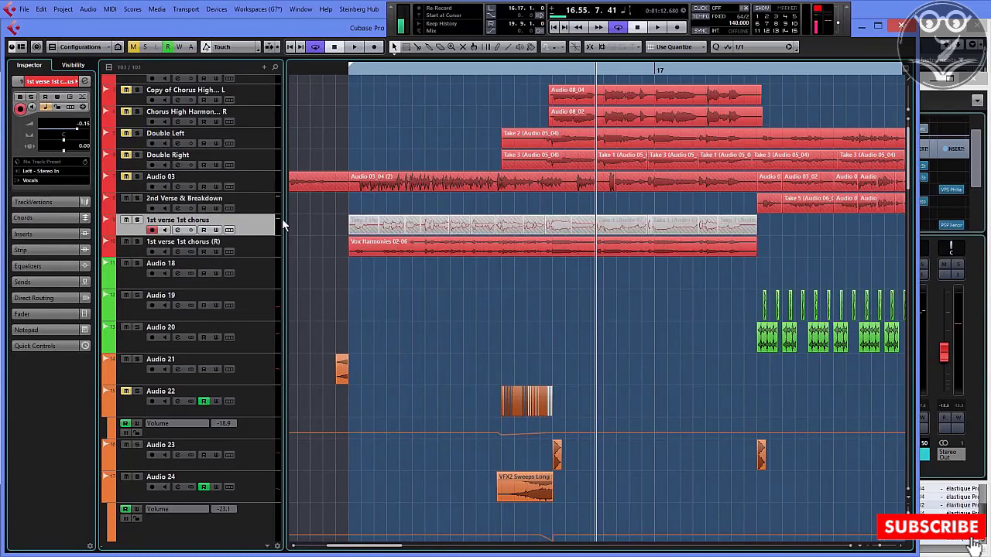
scroll(253, 91, "up", 2)
left_click_drag(252, 80, 250, 82)
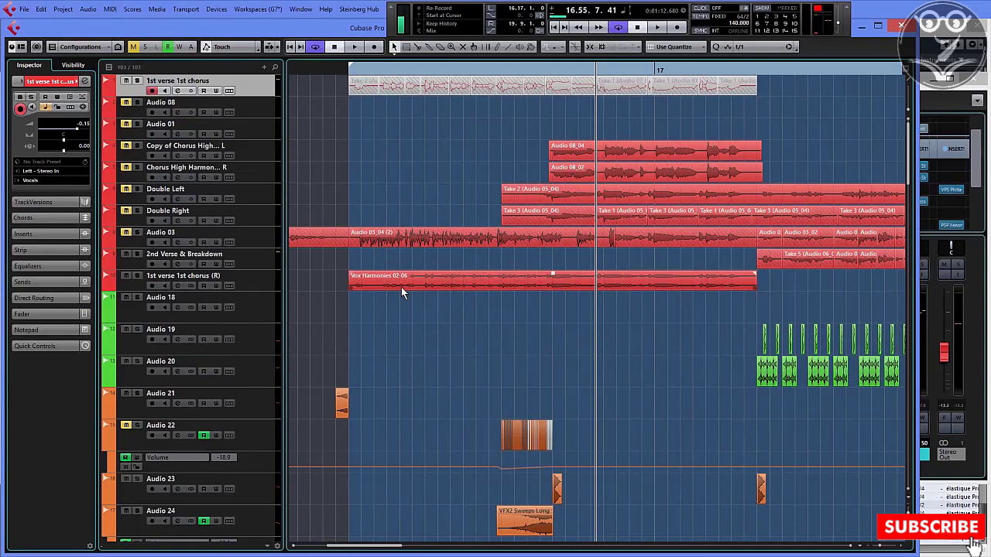
Open the rendered vocal event on the 1st verse 1st chorus (R) track in the Sample Editor and reposition the editor window
left_click(265, 280)
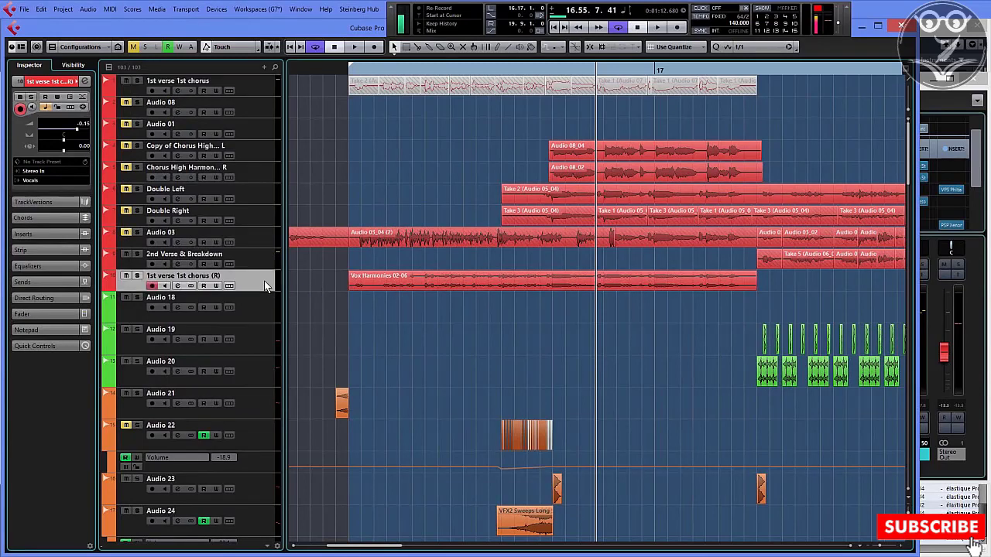
left_click(383, 285)
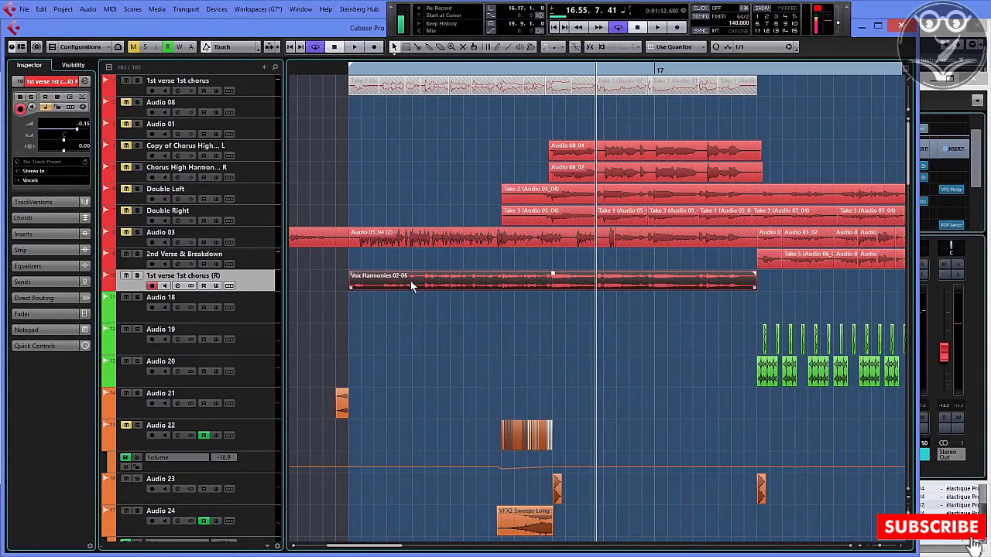
double_click(411, 287)
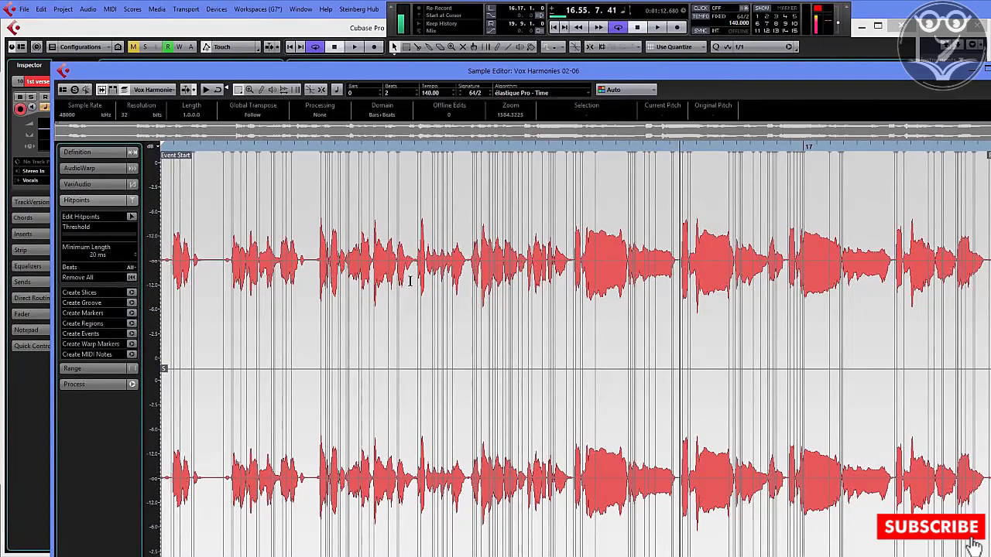
key("Return")
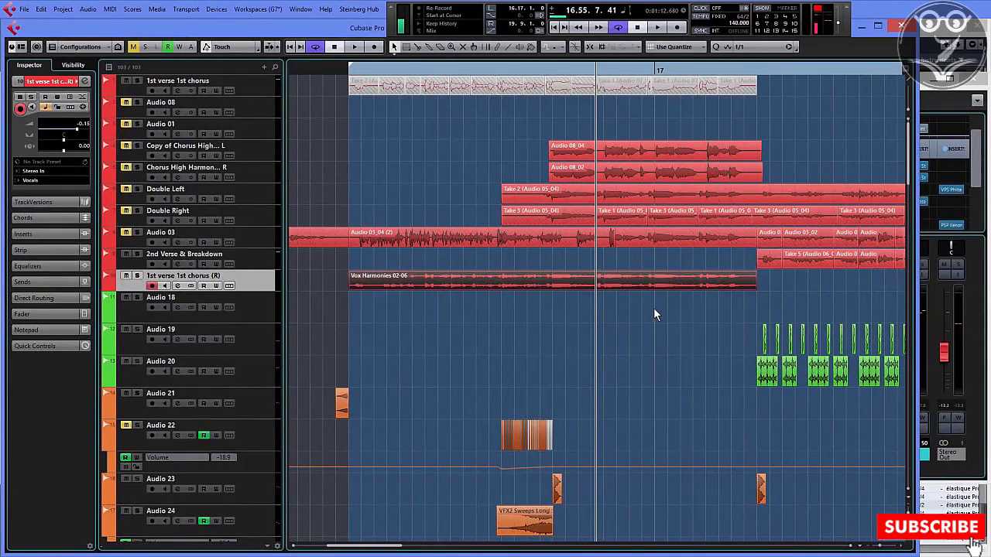
double_click(621, 284)
left_click_drag(721, 65, 680, 25)
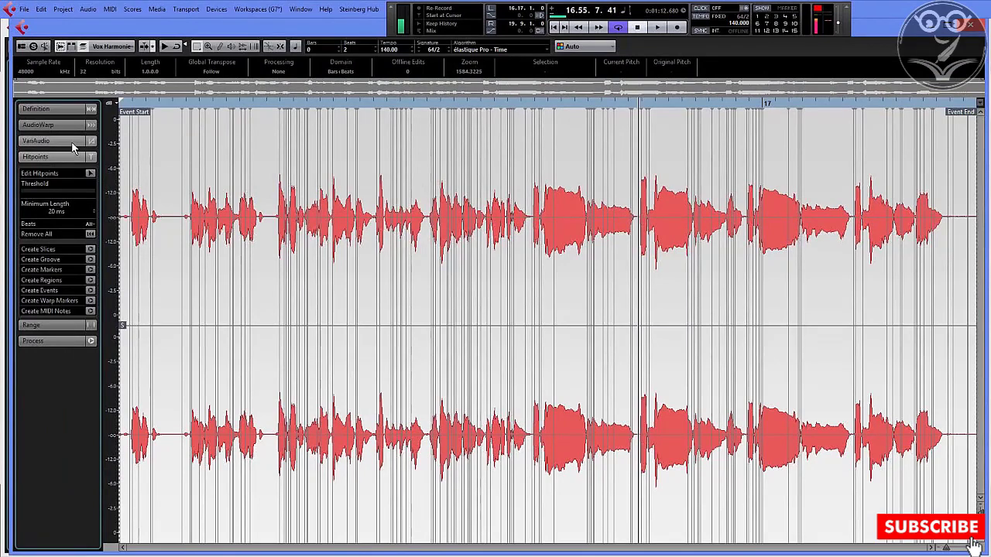
Enable Pitch & Warp in VariAudio, pick a D#2 vocal segment to trigger pitch processing, and clear the selection
left_click(46, 140)
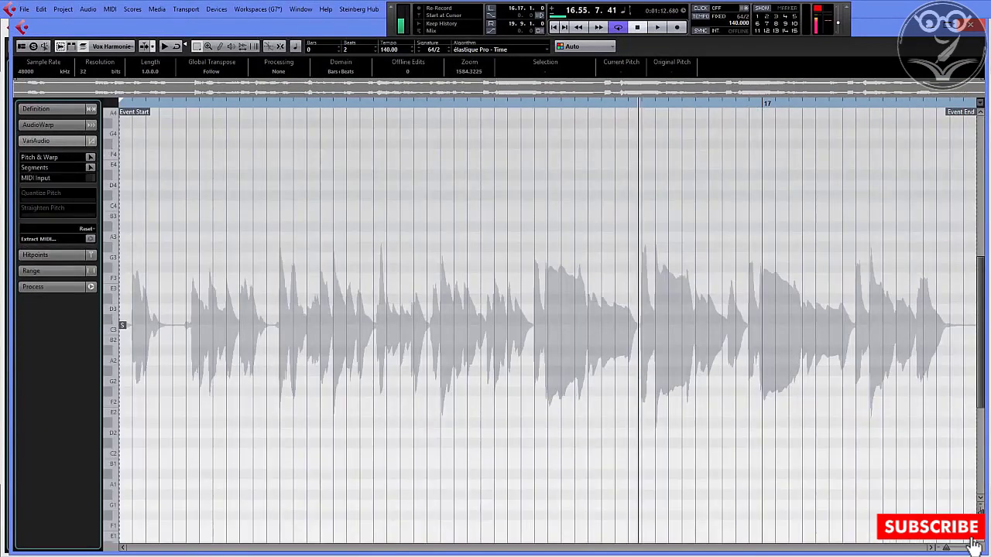
left_click(90, 158)
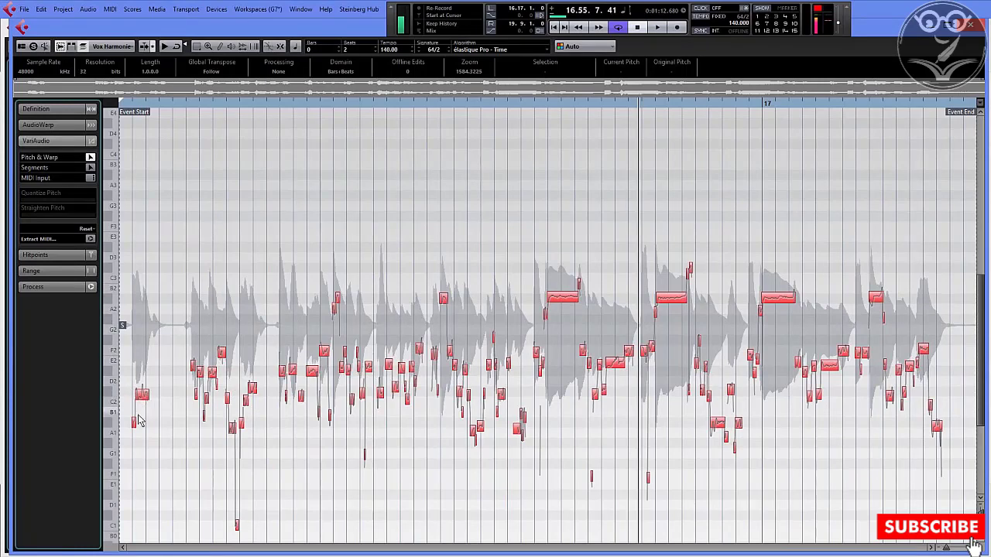
mouse_move(213, 374)
left_mouse_down()
mouse_move(218, 289)
mouse_move(208, 383)
left_mouse_up()
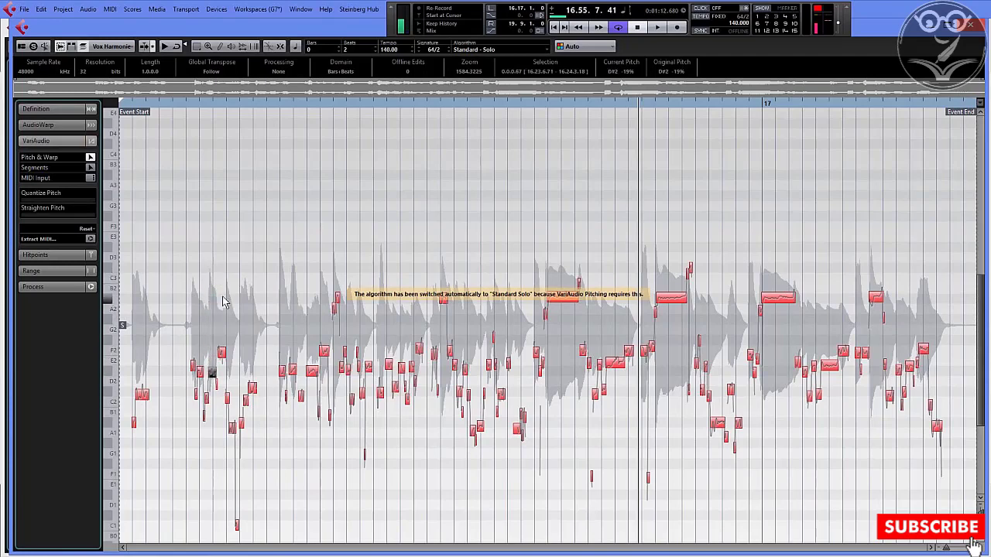
scroll(232, 294, "down", 2)
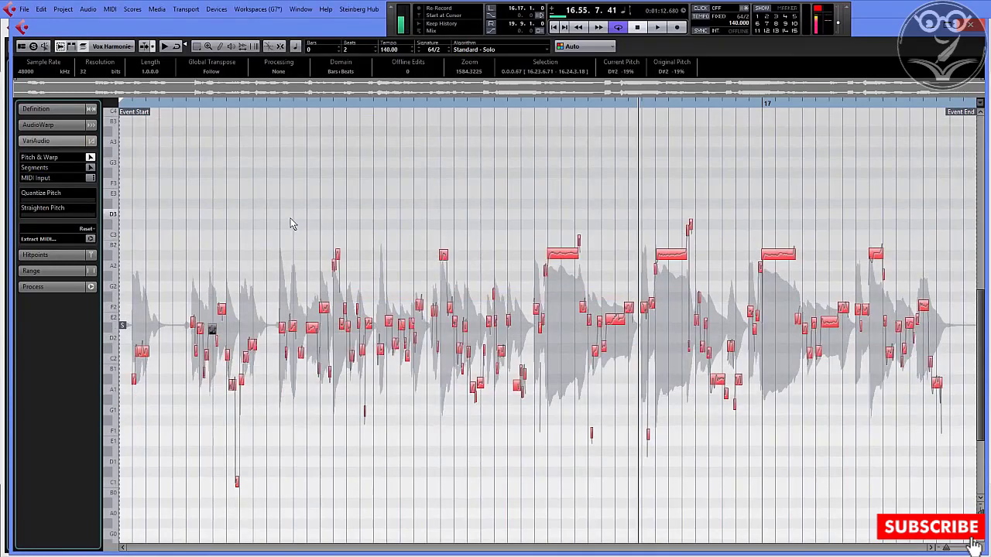
left_click(271, 223)
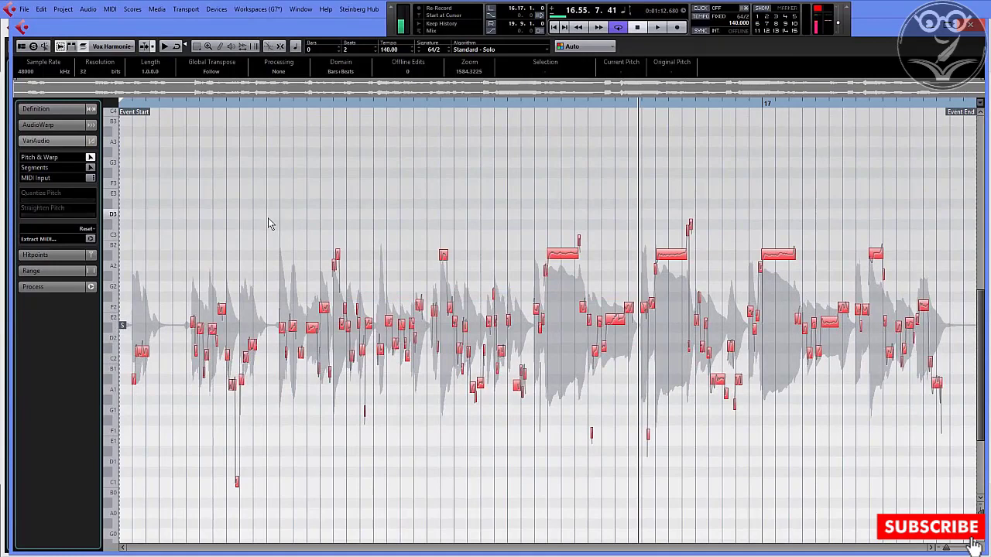
Quantize the pitch of all vocal segments strongly towards the nearest semitones and clear the selection
key("ctrl+a")
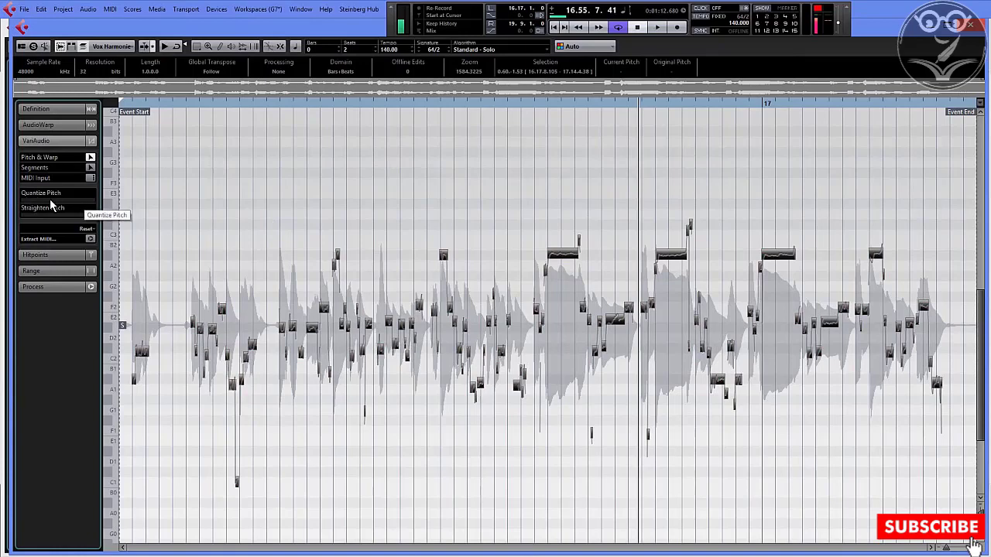
left_click_drag(48, 201, 86, 203)
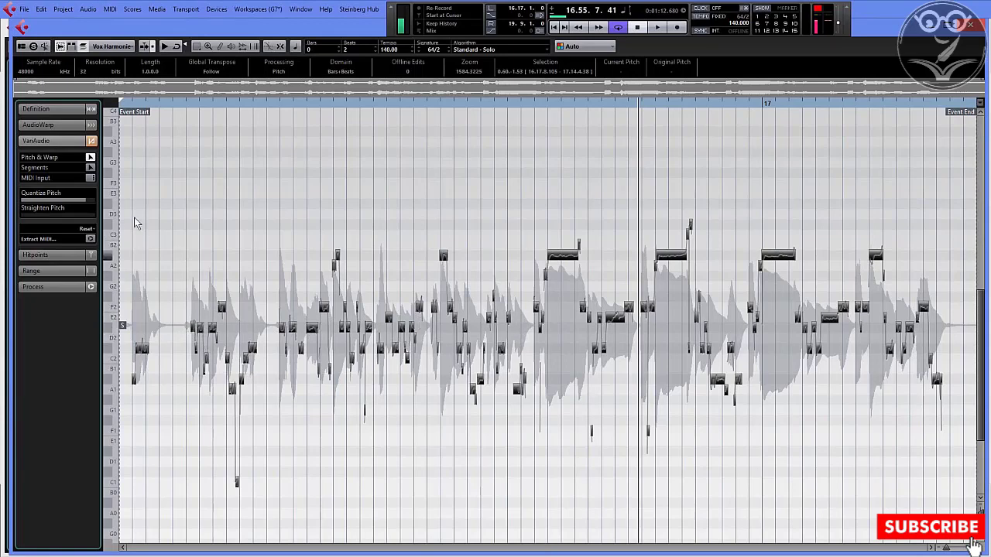
left_click_drag(22, 201, 87, 202)
left_click(416, 271)
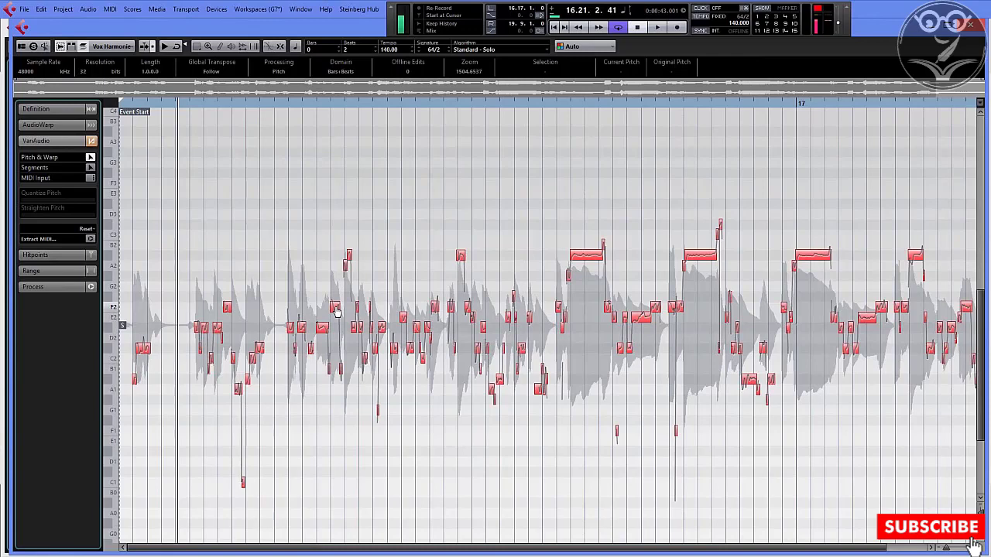
Play back the passage around position 16.33 to 16.38 twice to check the tuning of its segments
mouse_move(337, 312)
left_mouse_down()
mouse_move(339, 333)
mouse_move(338, 283)
mouse_move(344, 313)
left_mouse_up()
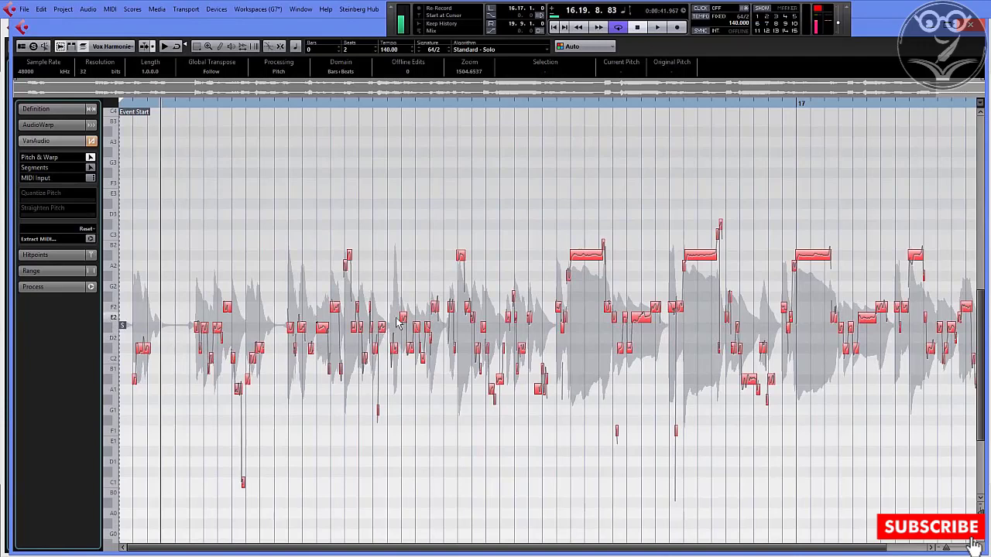
left_click(362, 104)
key("space")
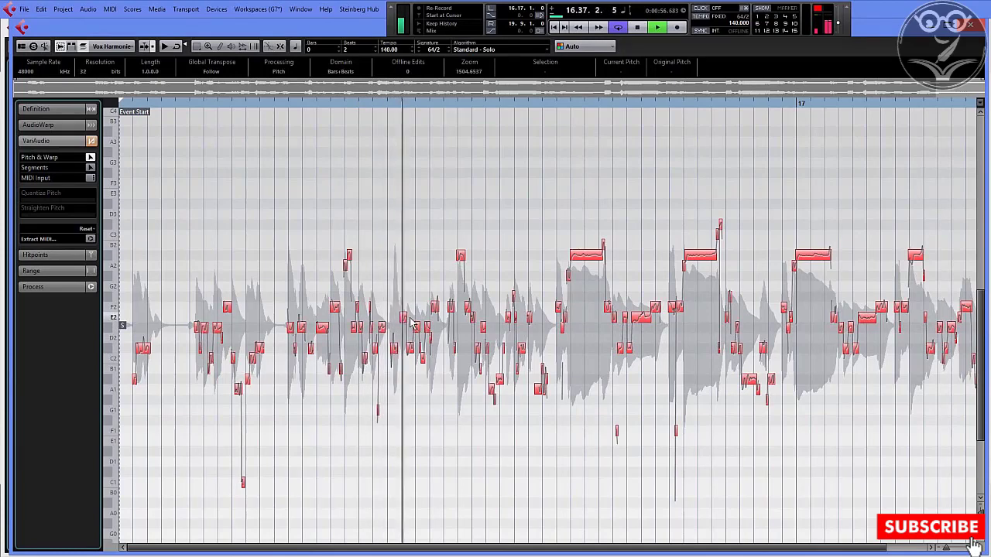
key("space")
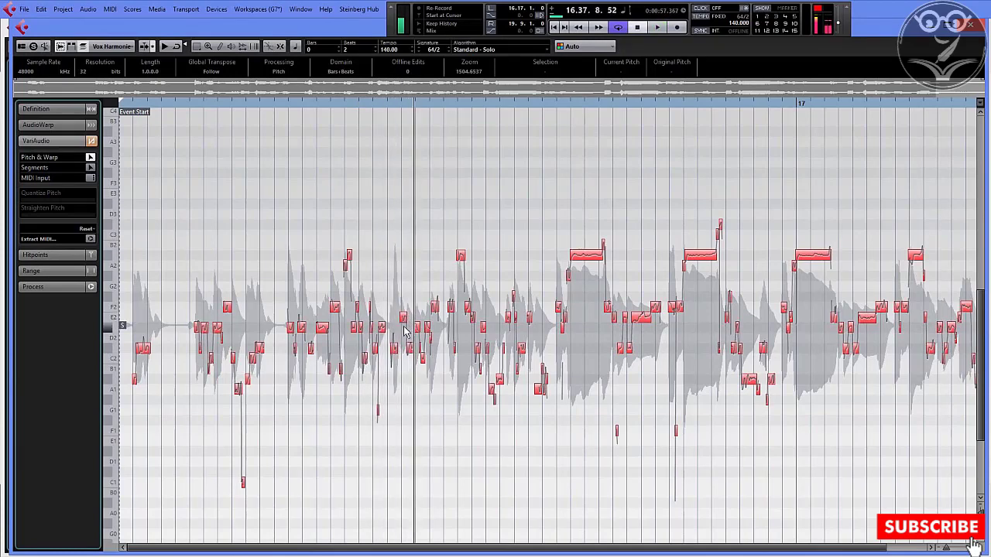
left_click(354, 106)
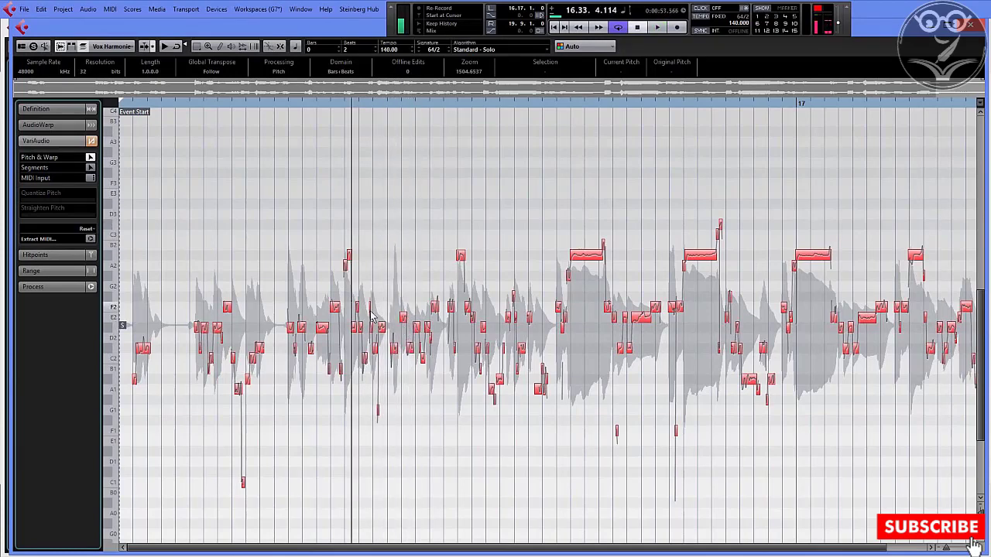
key("space")
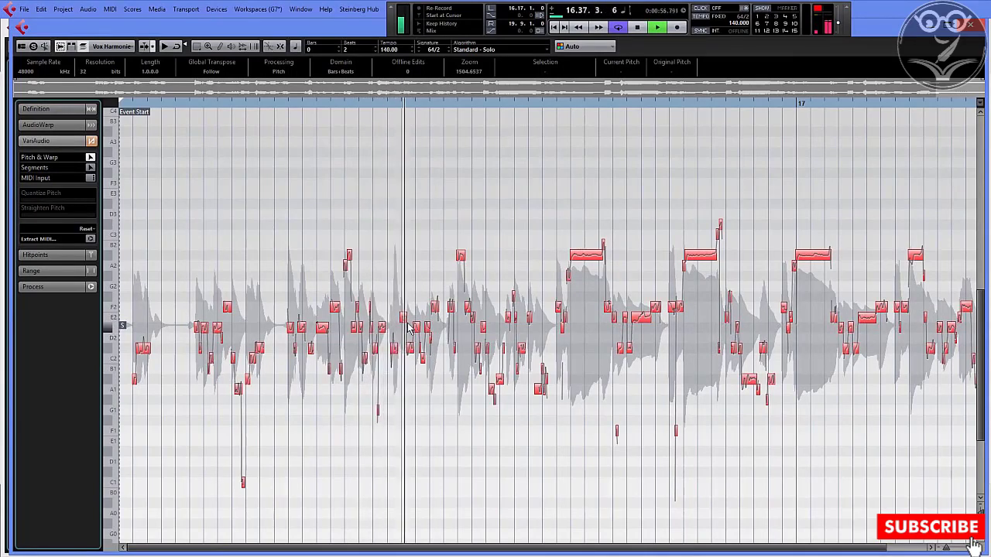
key("space")
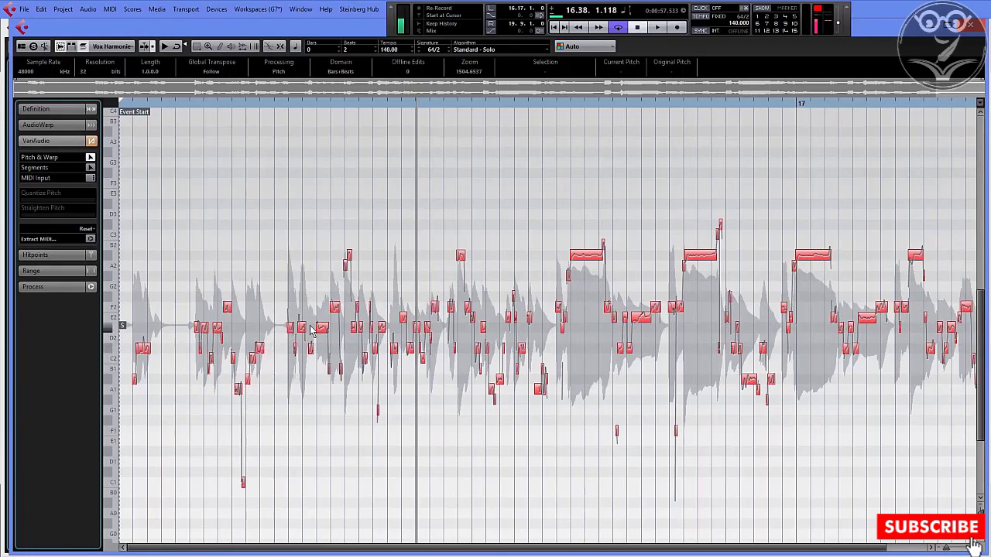
Try lowering the E2 segment near position 16.37 to D#2 and return it to E2
left_click(403, 328)
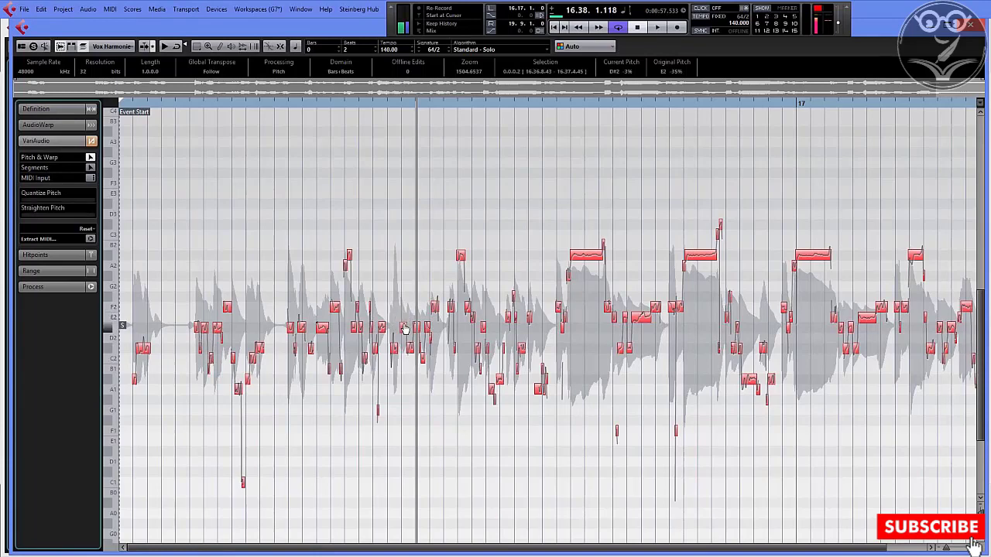
left_click_drag(403, 327, 409, 324)
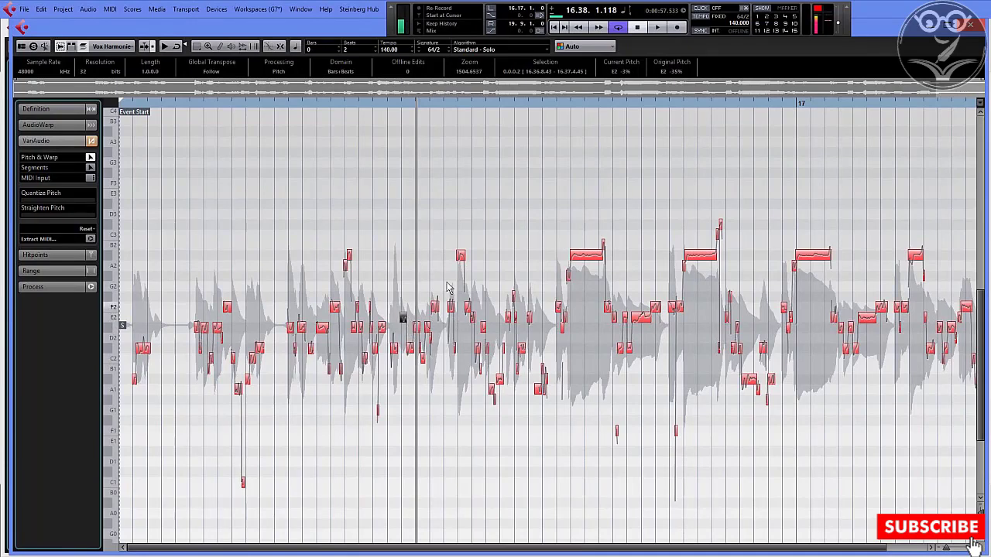
Close the vocal's Sample Editor and open the MIDI 10 part at position 16.17 in the Key Editor to examine its chord notes
left_click(975, 27)
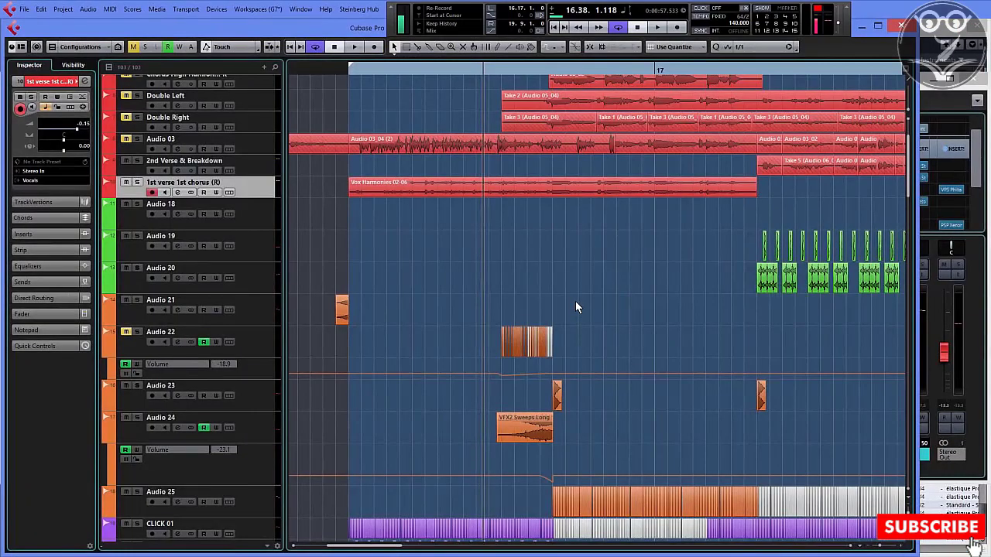
scroll(575, 301, "down", 8)
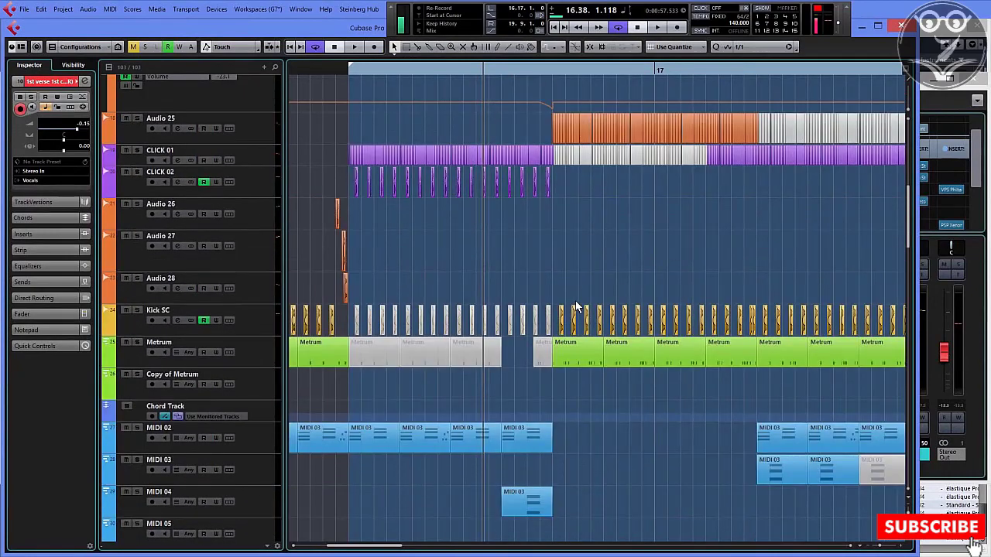
scroll(575, 306, "down", 10)
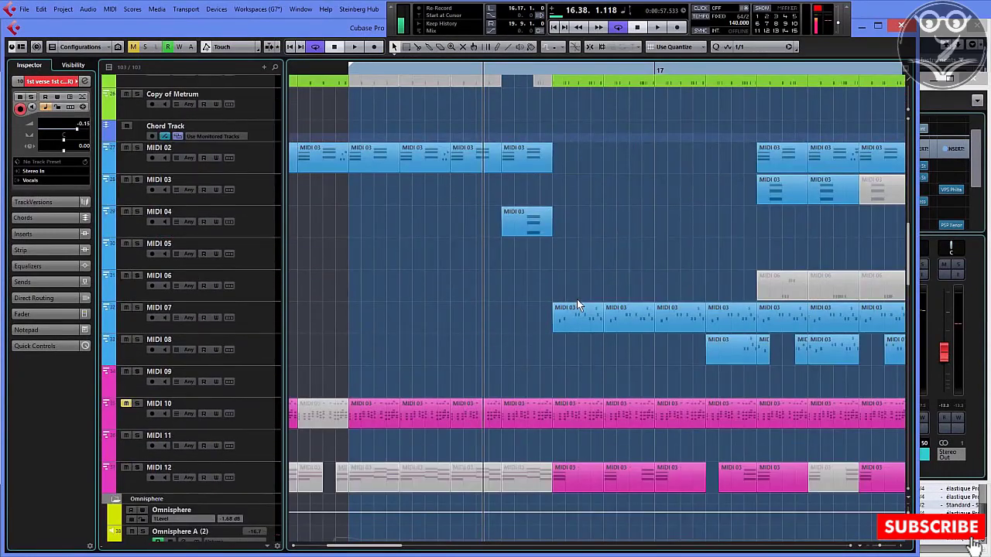
double_click(371, 414)
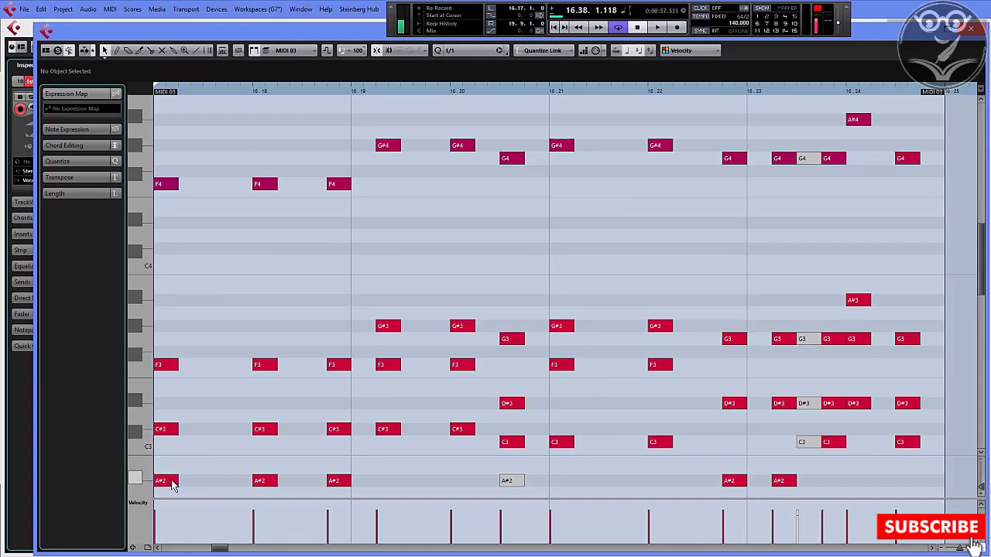
scroll(214, 474, "down", 1)
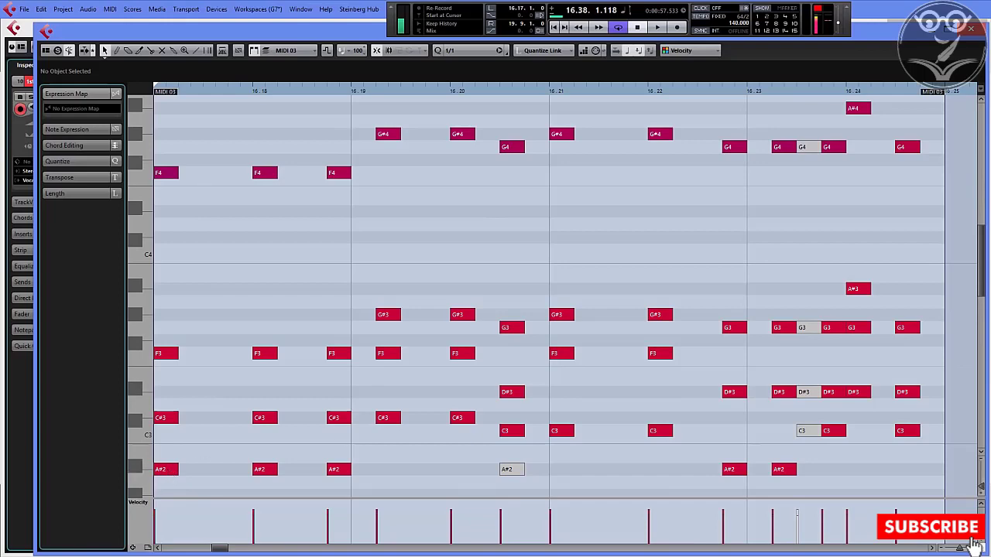
Switch to Monk Premium, set the root note to Bb in Major (Ionian) and show the scale on the keyboard
left_click_drag(990, 344, 216, 4)
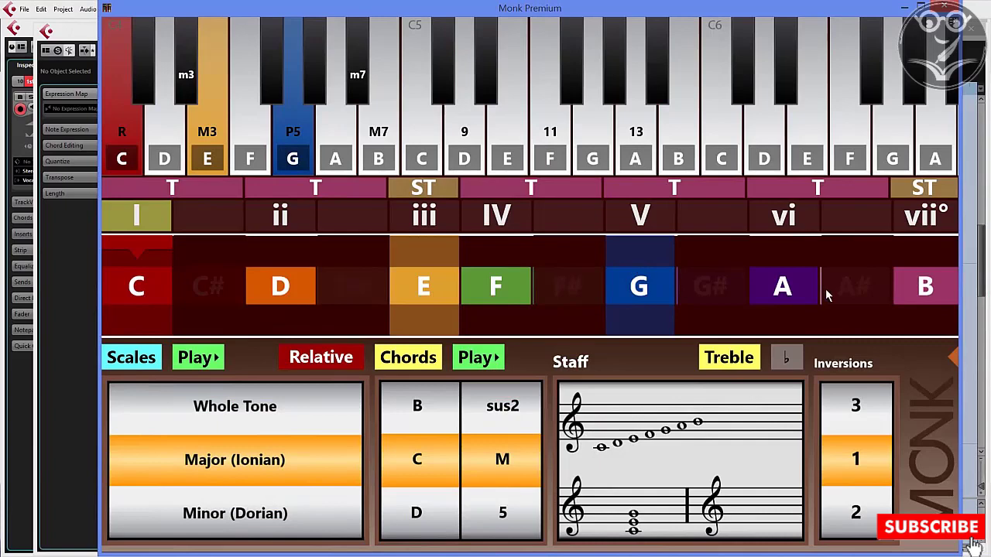
left_click(851, 286)
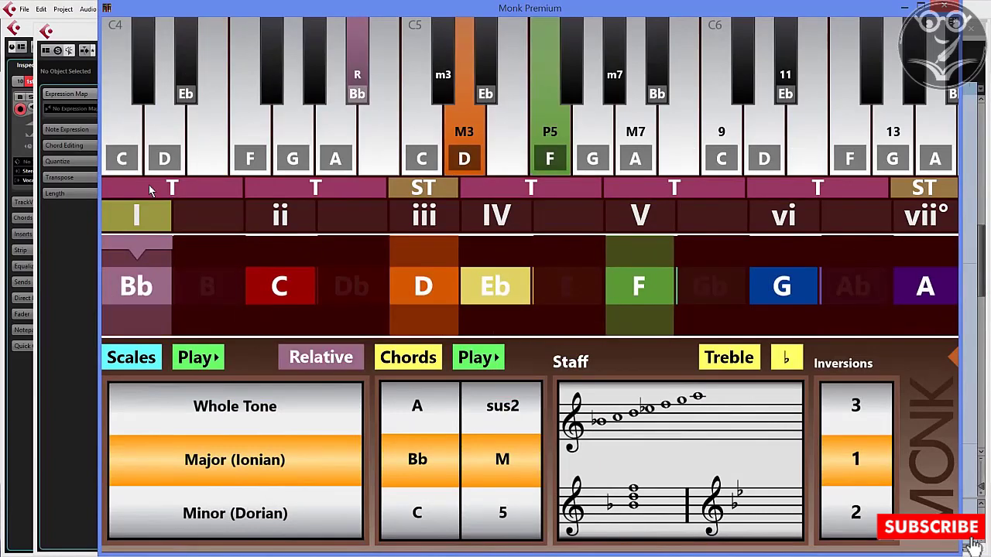
left_click(138, 364)
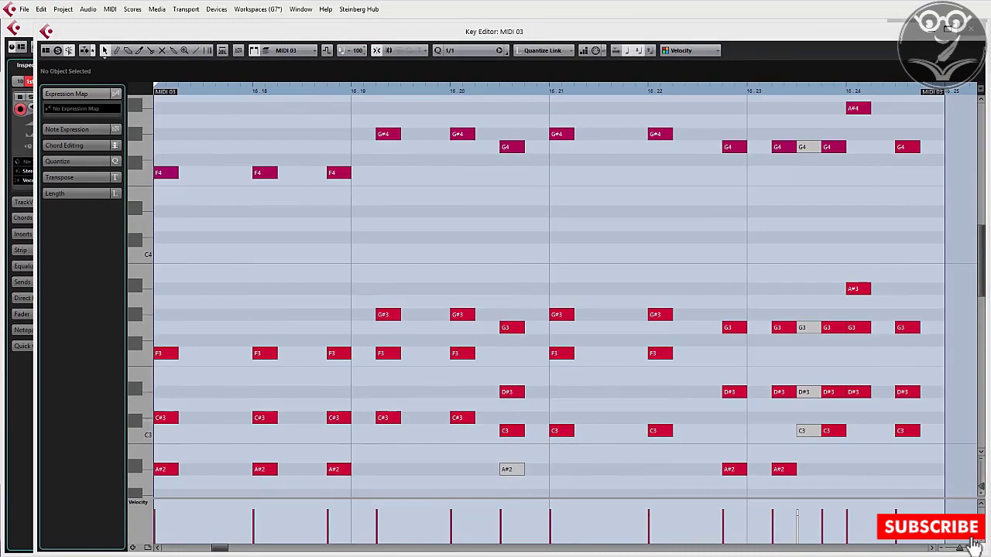
Change the Bb scale in Monk Premium to Minor (Dorian), examine its notes and return to Cubase
left_click_drag(990, 178, 249, 12)
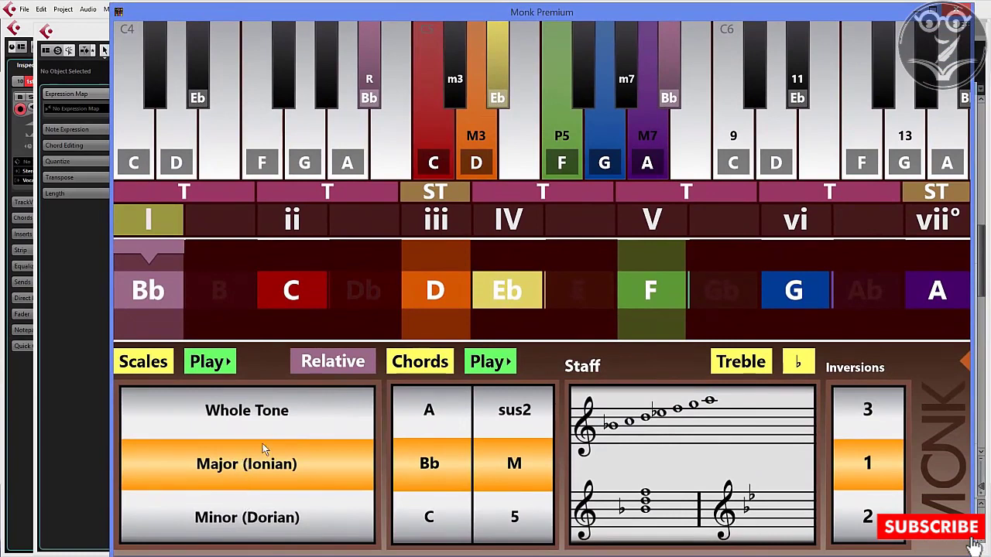
left_click(267, 505)
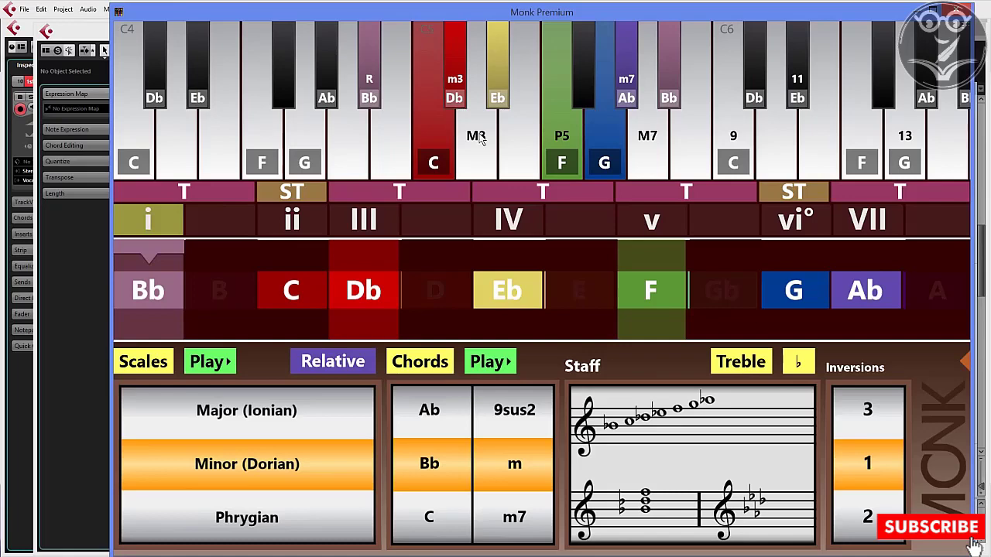
left_click(508, 137)
left_click(551, 128)
left_click_drag(668, 15, 0, 556)
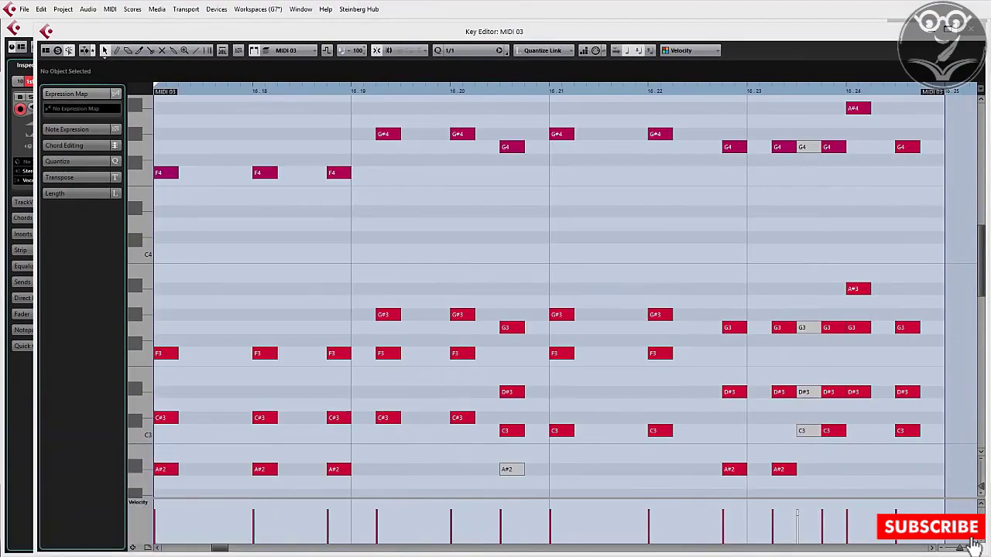
Close the Key Editor and reopen the Vox Harmonies event of the 1st verse track in the Sample Editor
key("Return")
scroll(505, 265, "up", 8)
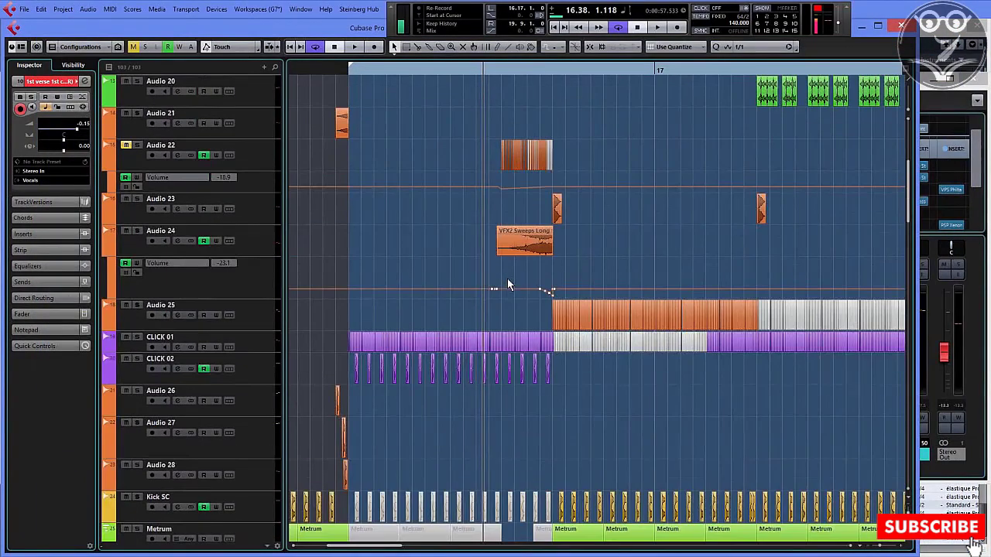
scroll(507, 283, "up", 5)
double_click(507, 278)
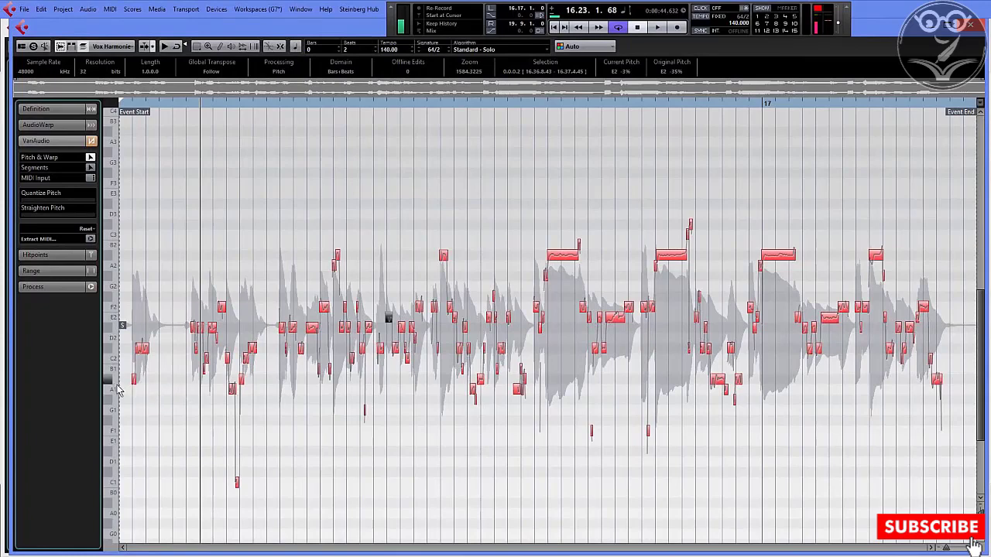
Select the A1 segments across the vocal to check them against the scale and clear the selection
left_click_drag(206, 391, 577, 395)
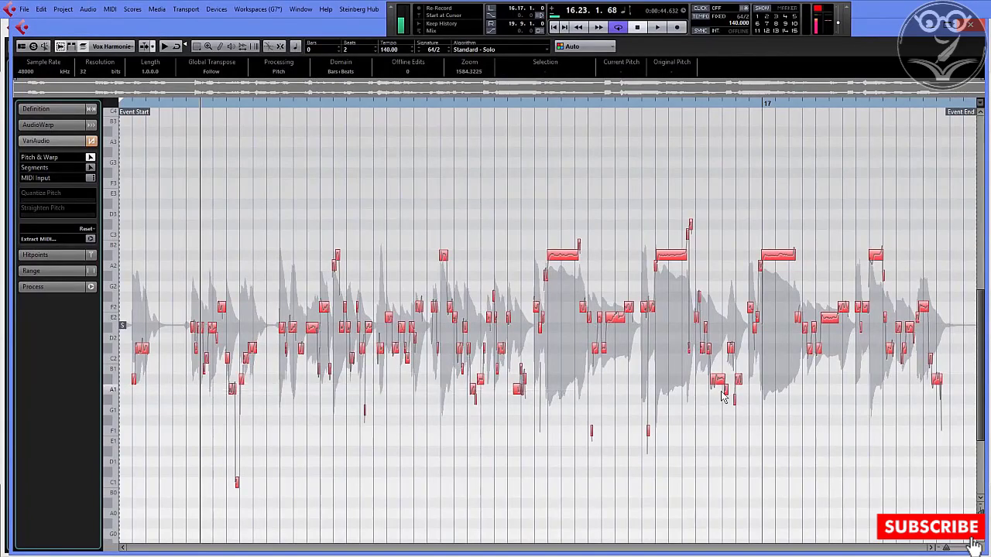
left_click_drag(724, 396, 769, 393)
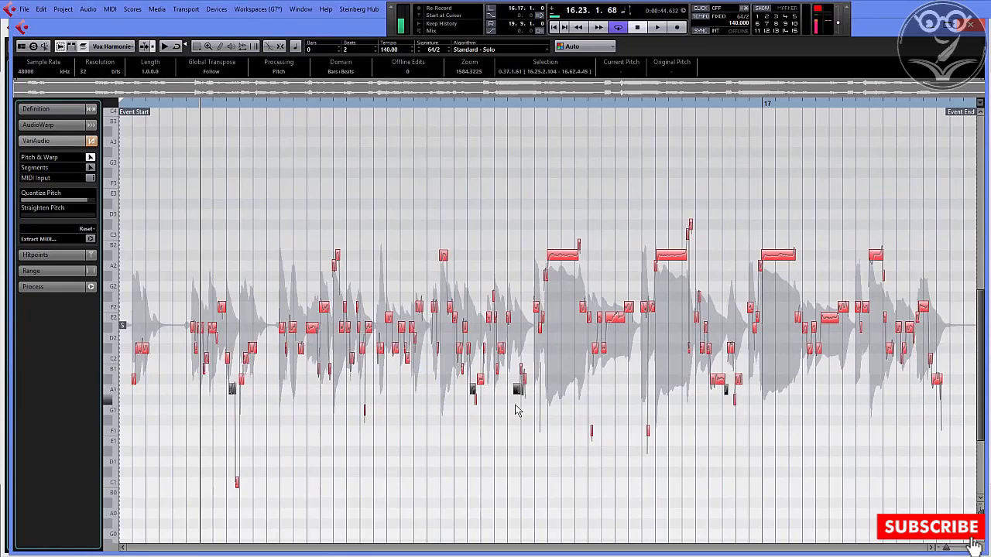
left_click(260, 416)
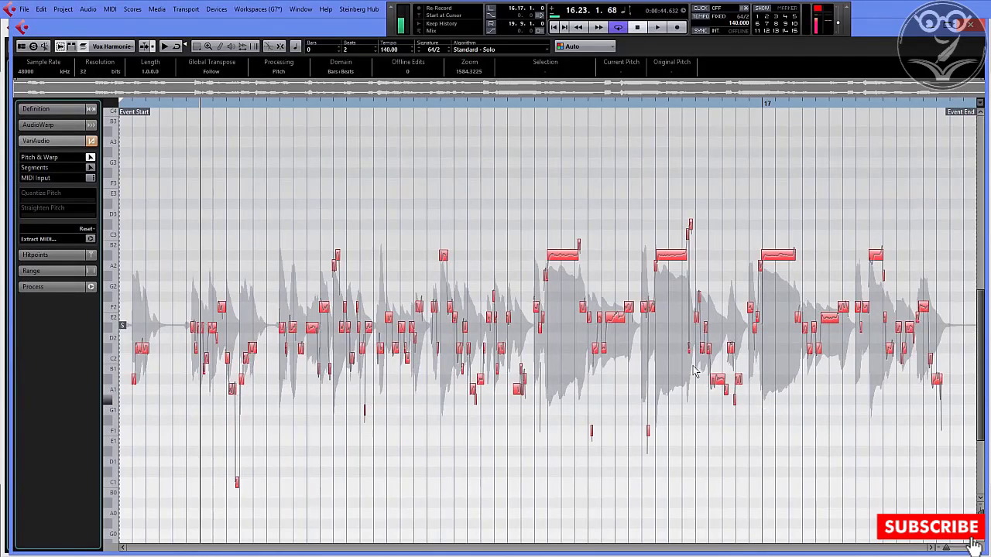
Play back the vocal's opening phrase between positions 16.17 and 16.19 repeatedly to check the tuning of its segments
left_click(132, 105)
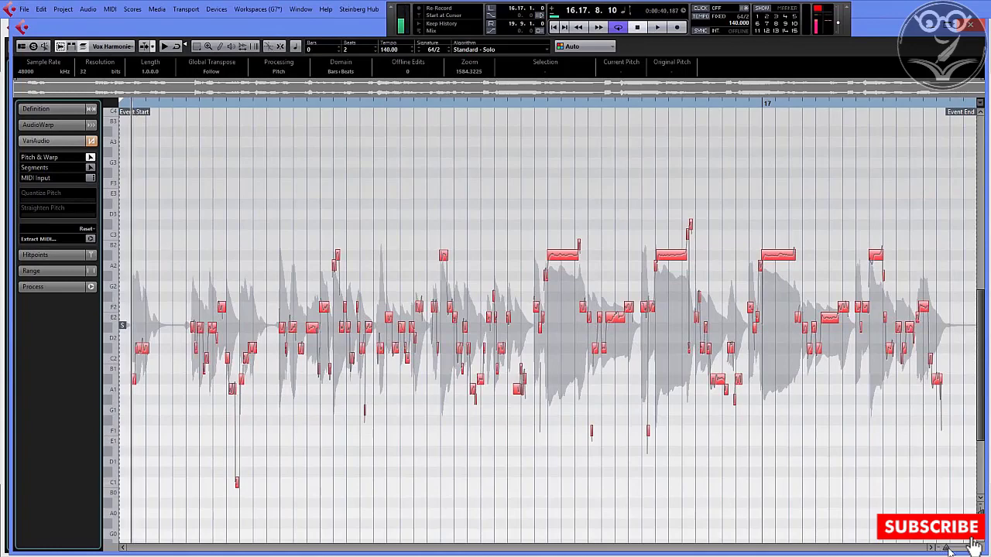
left_click_drag(945, 548, 952, 548)
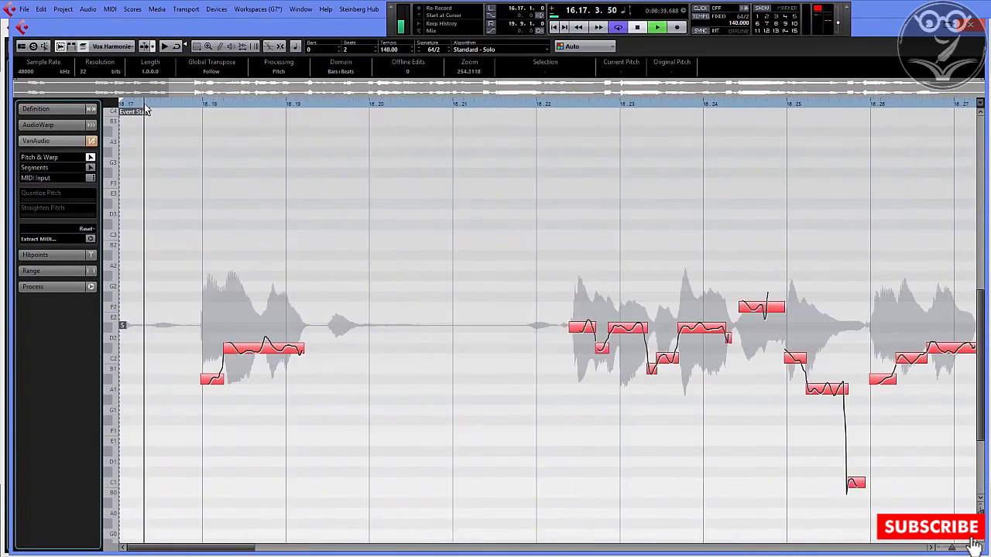
key("space")
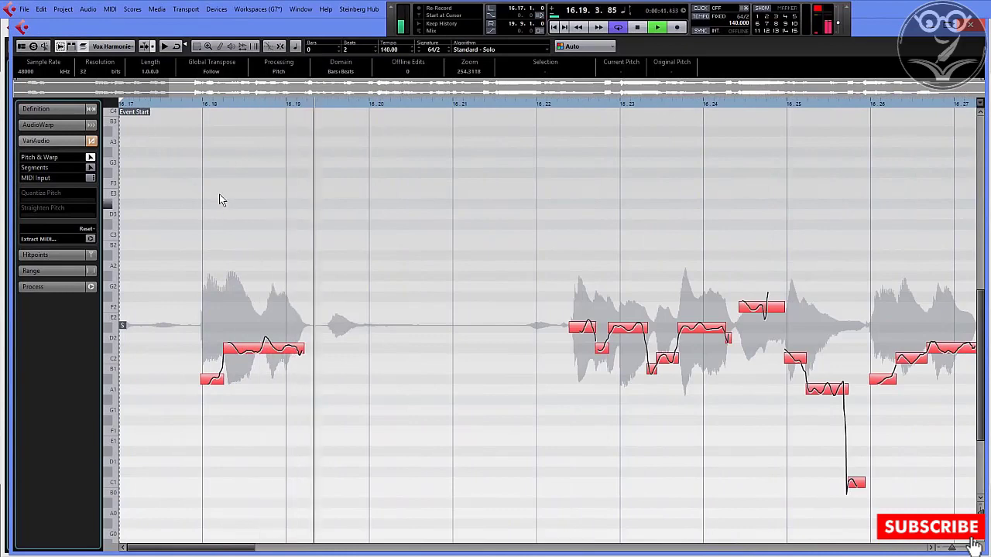
left_click(130, 103)
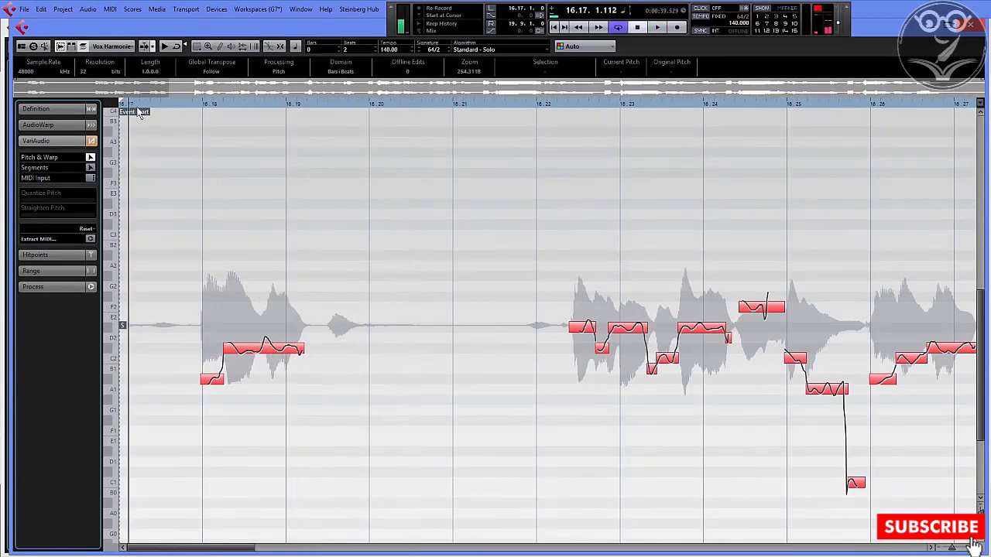
key("space")
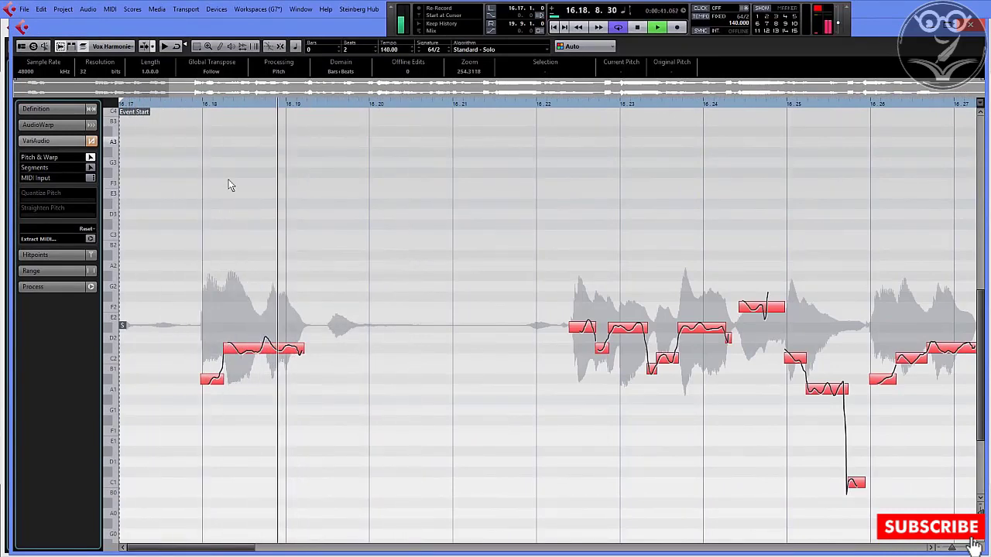
key("space")
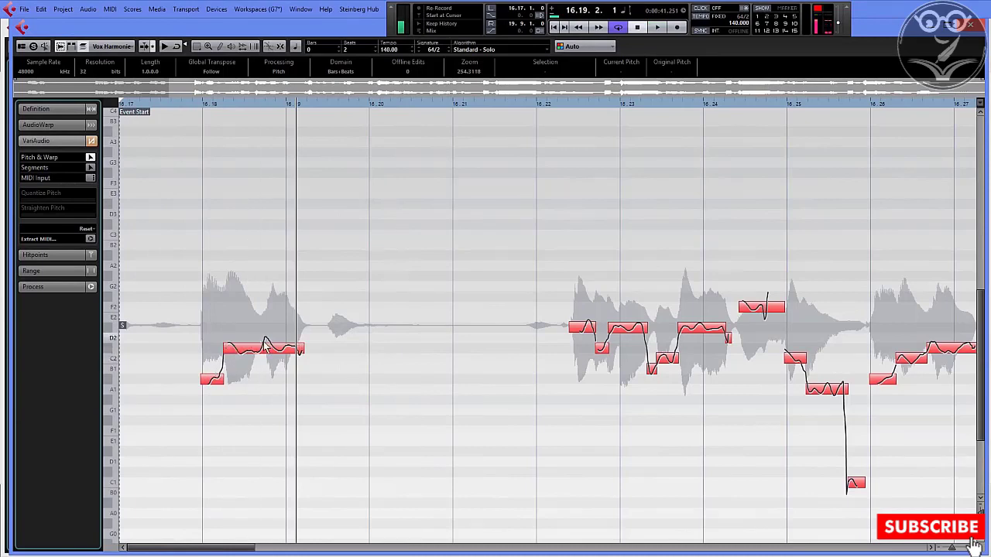
left_click(205, 106)
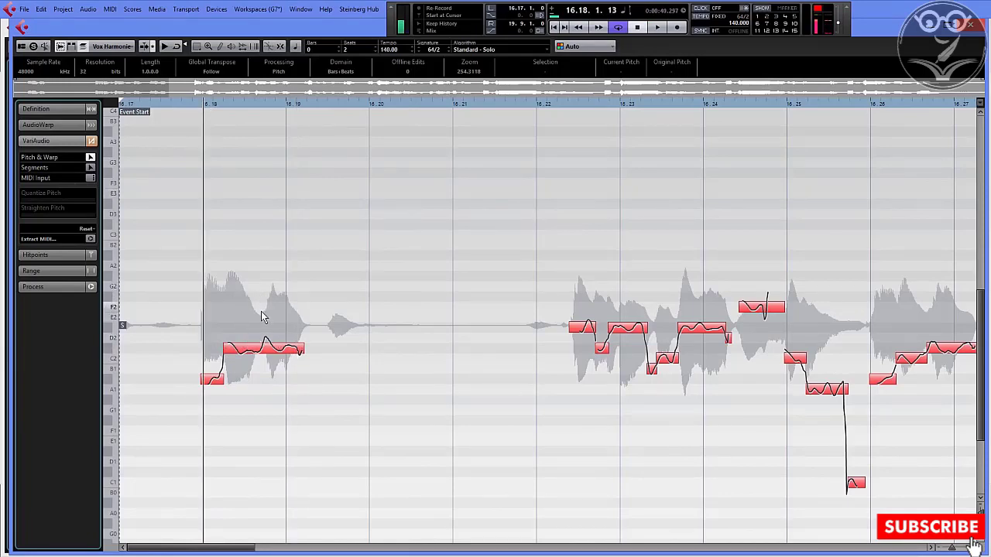
key("space")
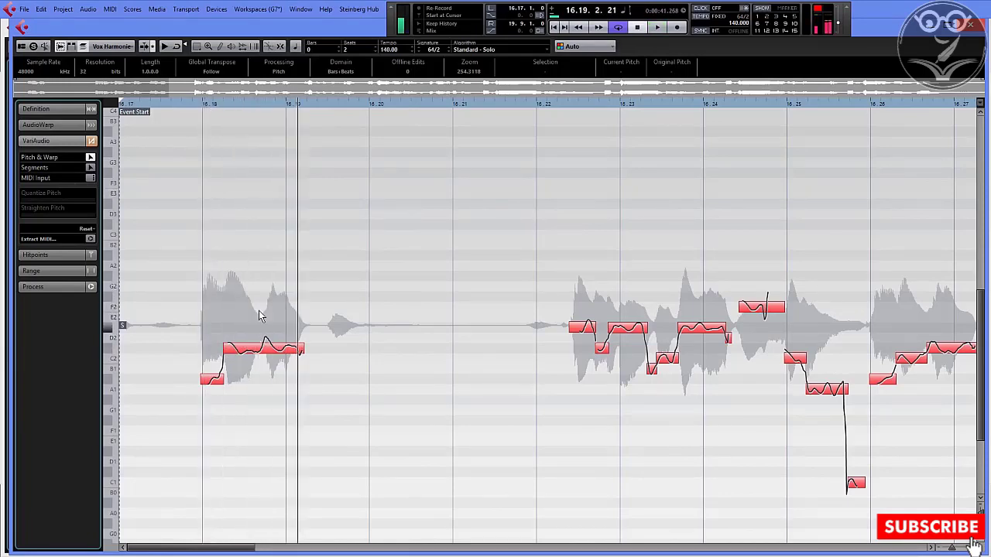
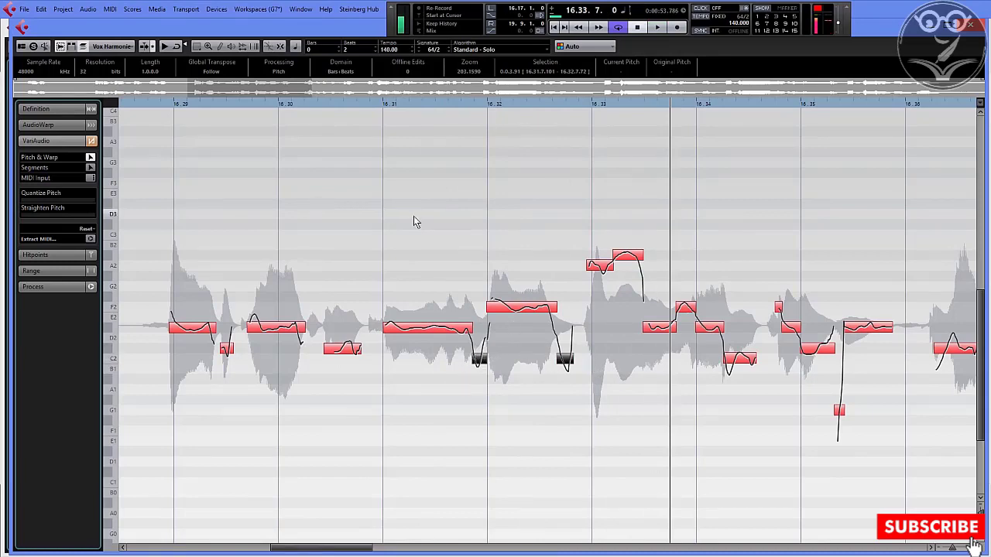
Play back the phrase from position 16.29 and again from 16.31 to check its tuning, clearing the segment selection
left_click(274, 101)
key("space")
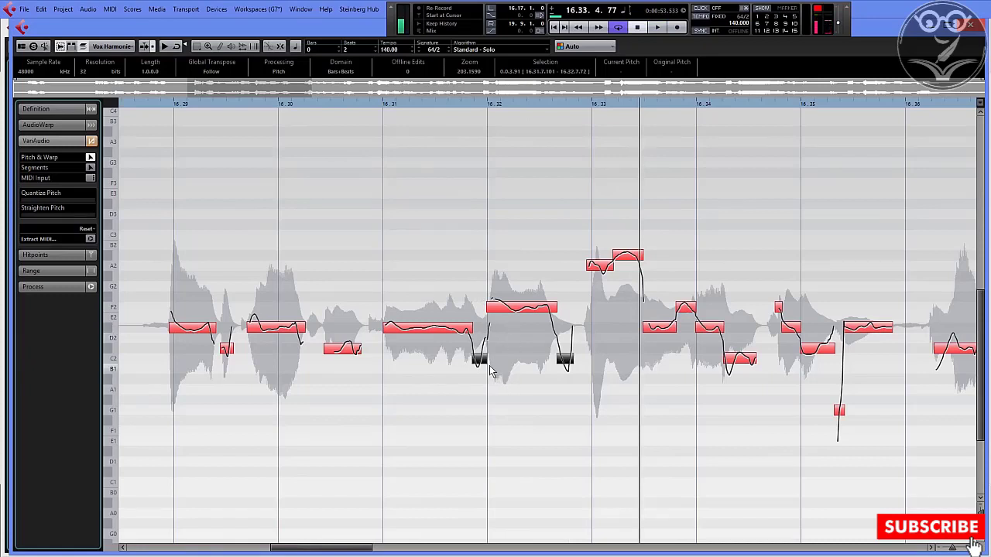
left_click(381, 102)
key("space")
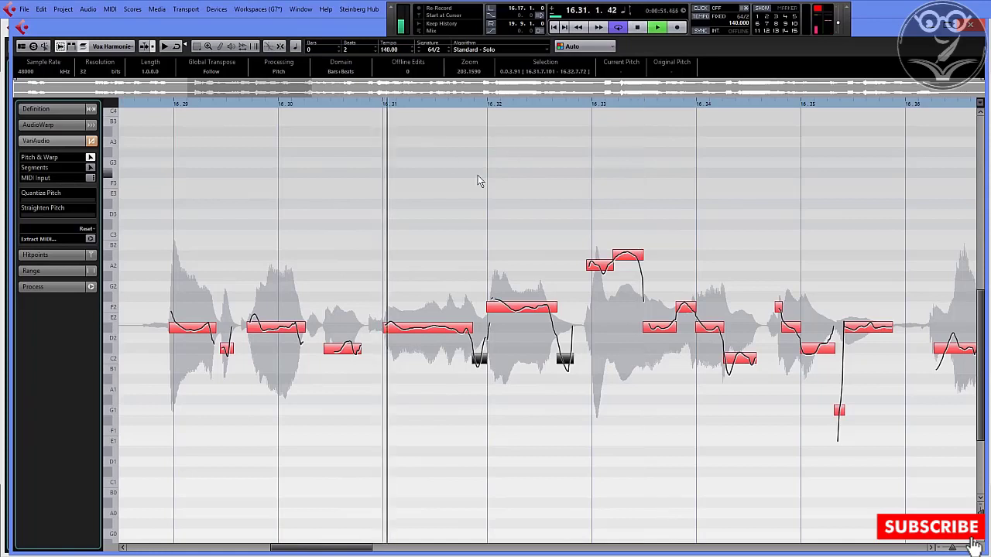
left_click(389, 199)
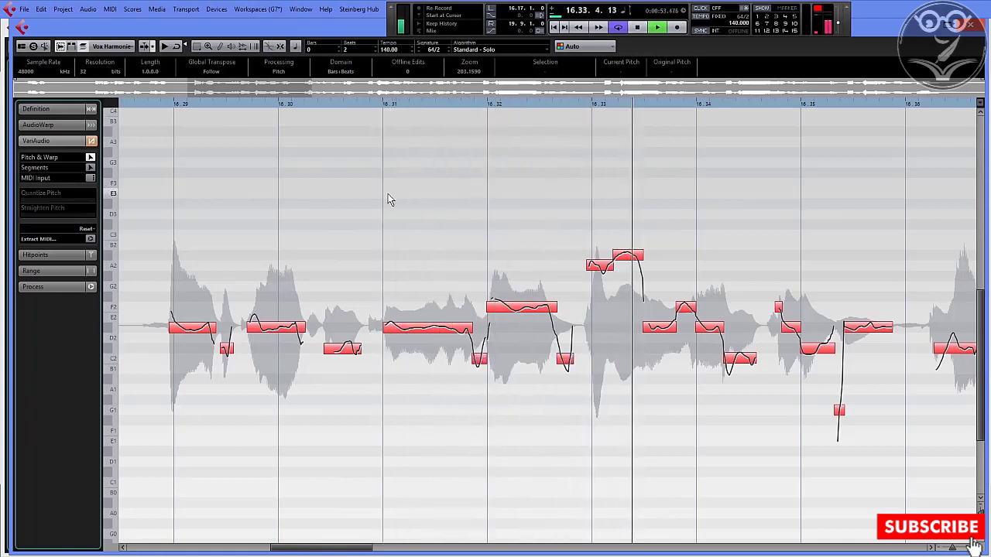
key("space")
Raise the A2 segment at position 16.33 to A#2 and play back the phrase from 16.31
left_click(602, 270)
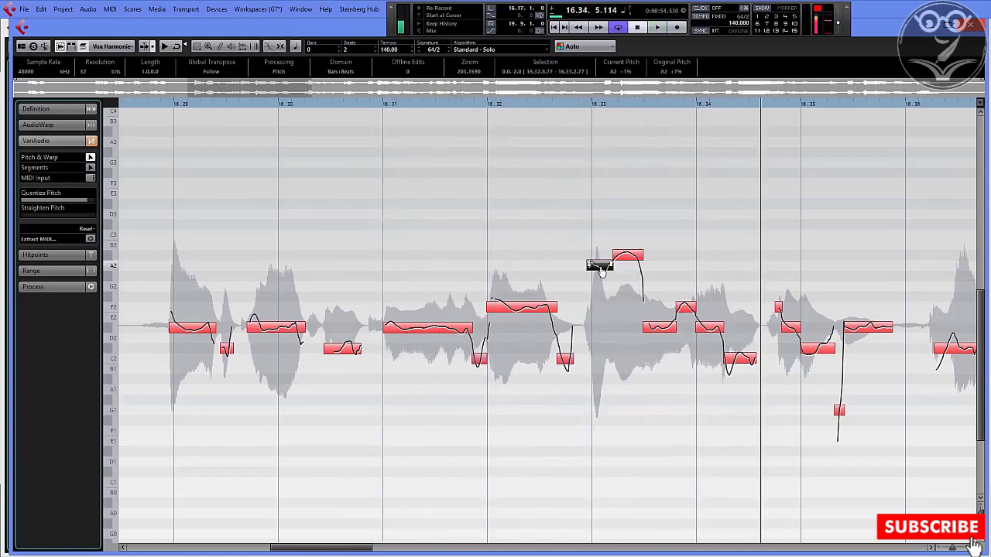
left_click_drag(602, 271, 602, 260)
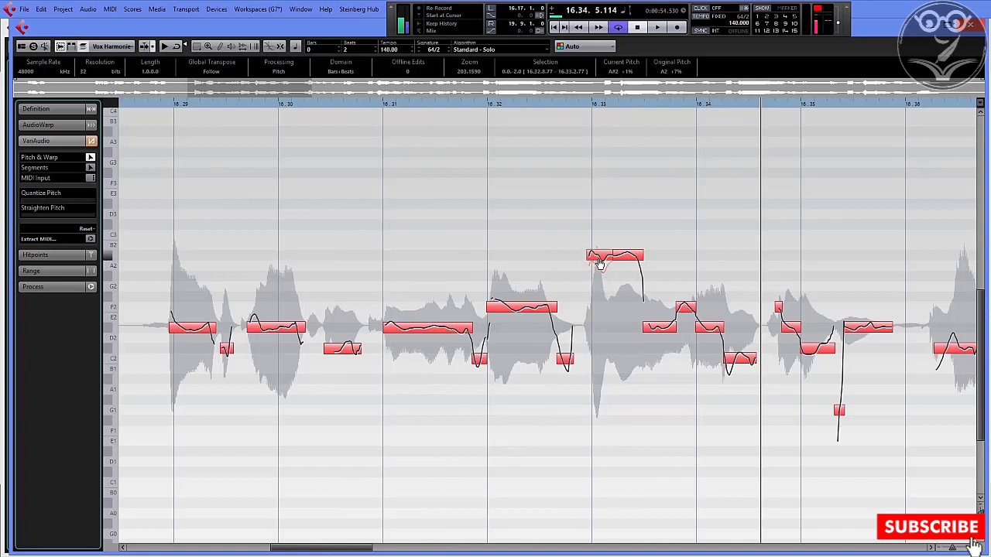
left_click(417, 102)
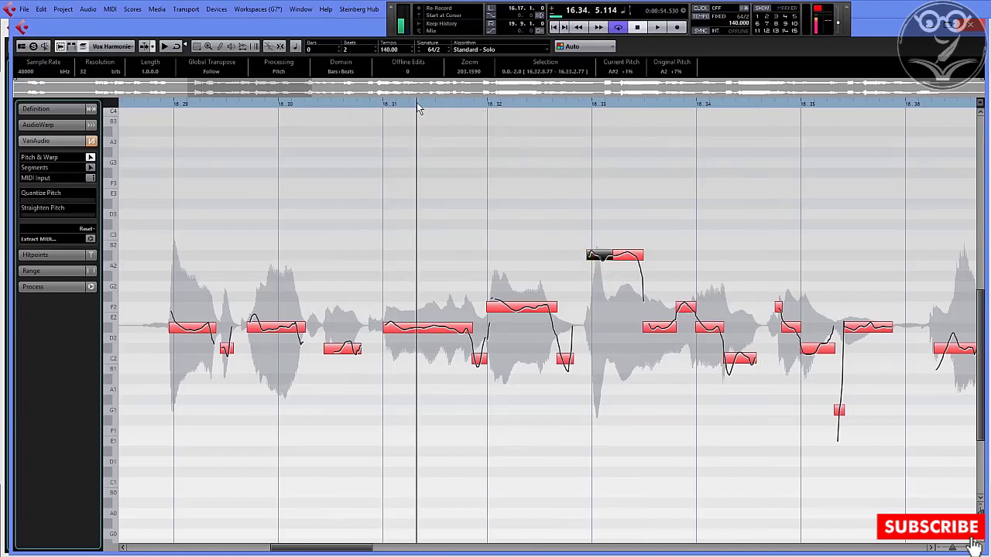
key("space")
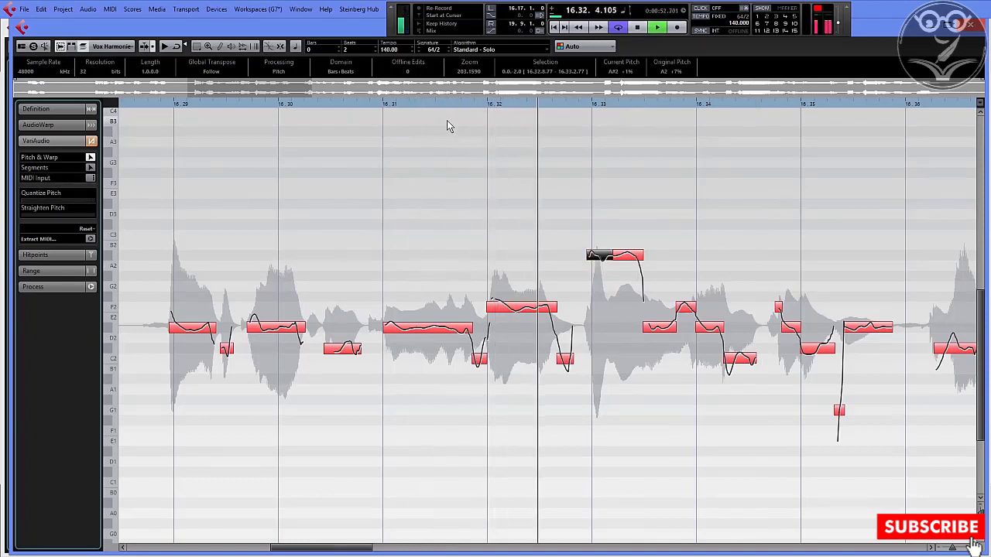
key("space")
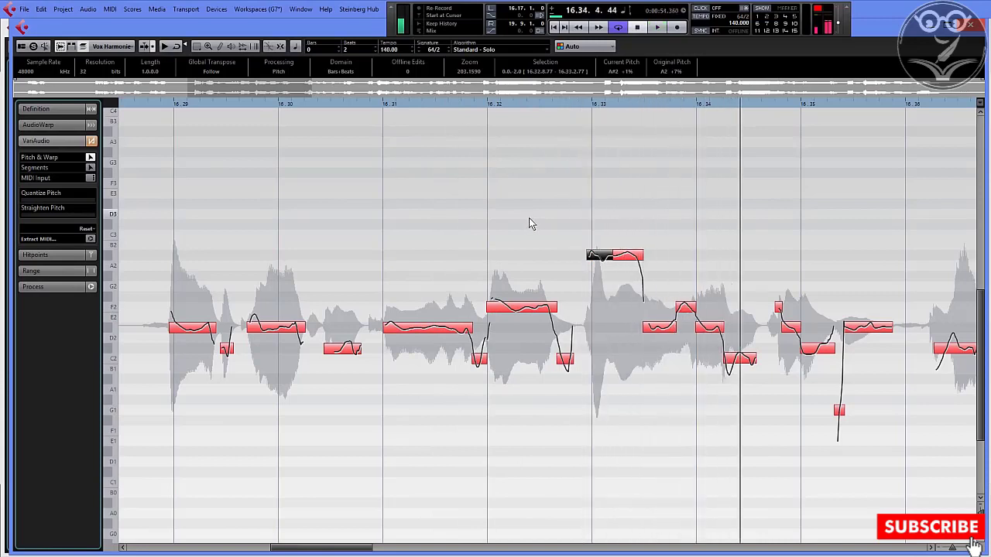
Compare the segment at position 16.33 at A2 and A#2 by undoing and redoing its pitch change, playing back each version
key("ctrl+z")
left_click(460, 103)
key("space")
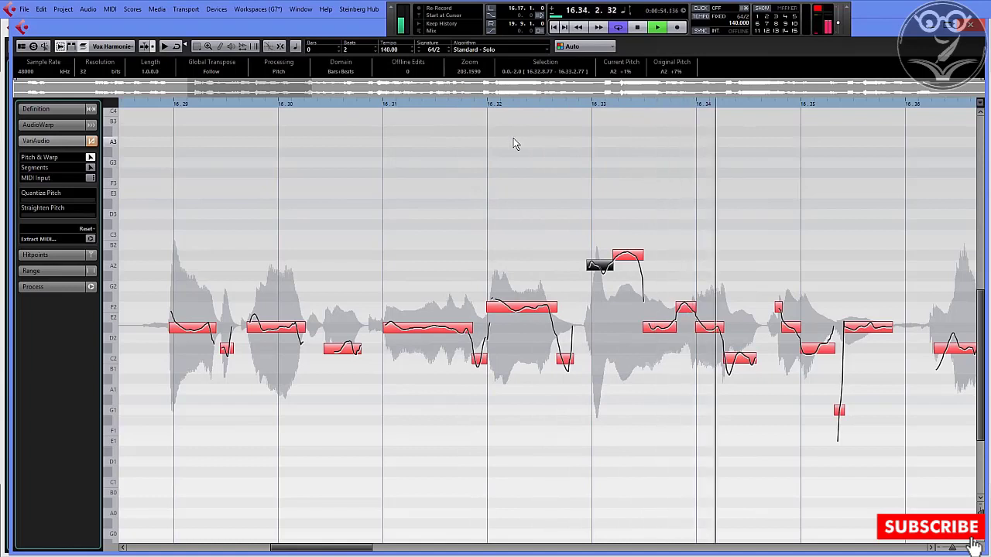
key("space")
key("ctrl+shift+z")
left_click(490, 104)
key("space")
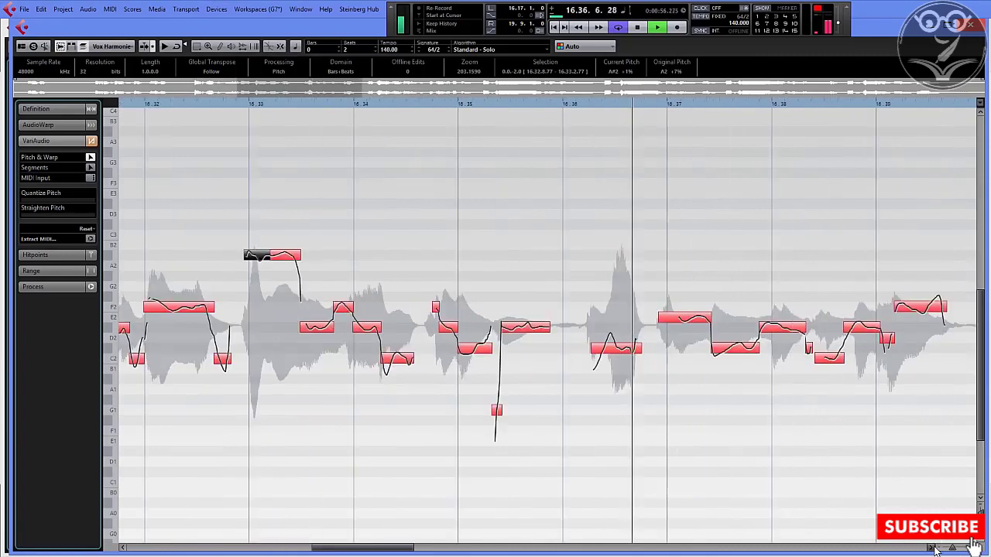
Lower the E2 segment at position 16.37 to D#2 and play back the vocal from 16.34
key("space")
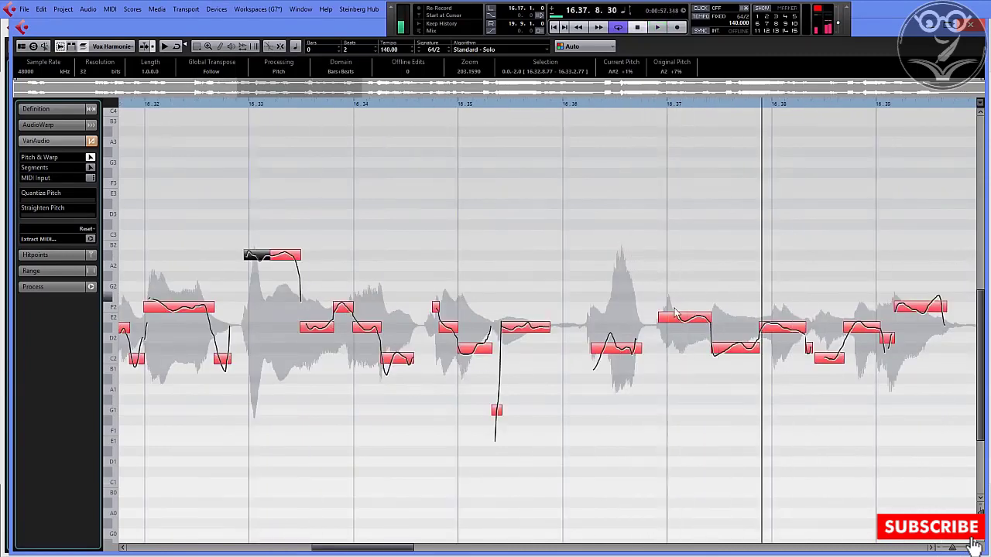
left_click_drag(684, 324, 684, 331)
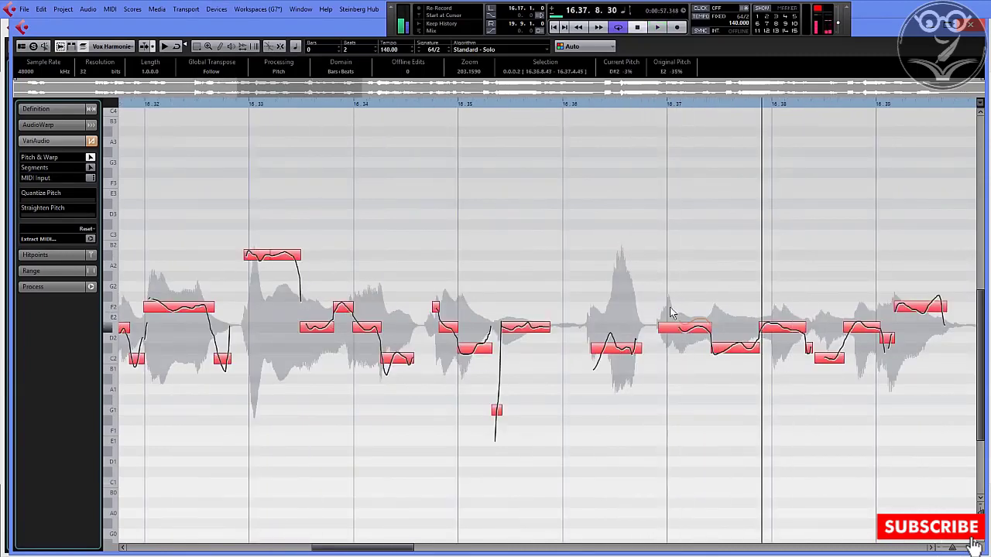
left_click(672, 316)
left_click(423, 106)
key("space")
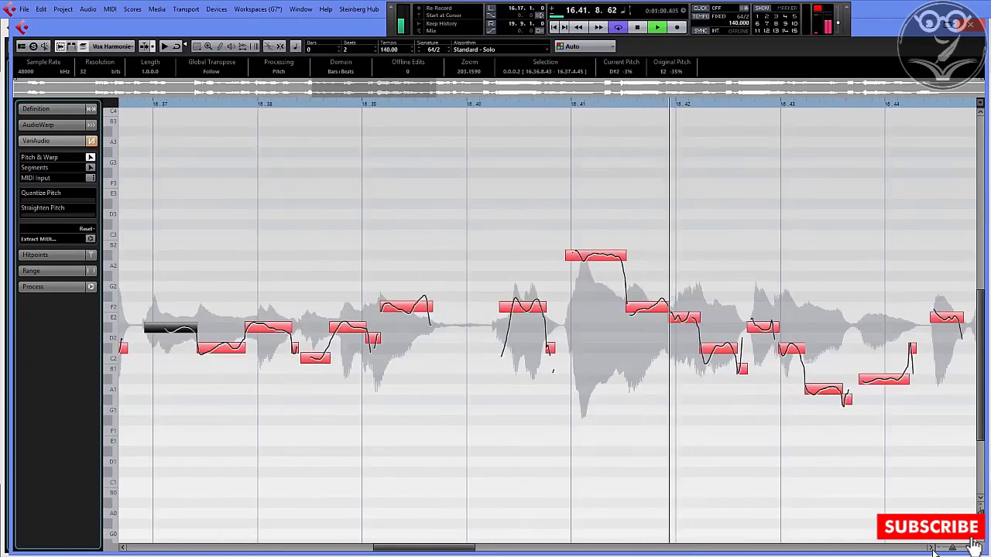
key("space")
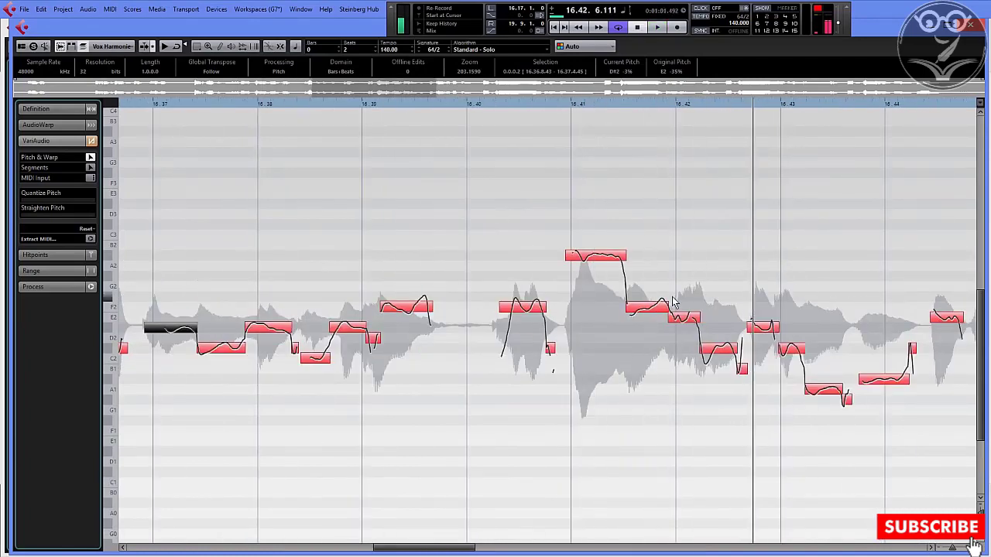
Play back the phrase from position 16.39 and again from 16.40 to check the tuning around 16.42
left_click(439, 102)
key("space")
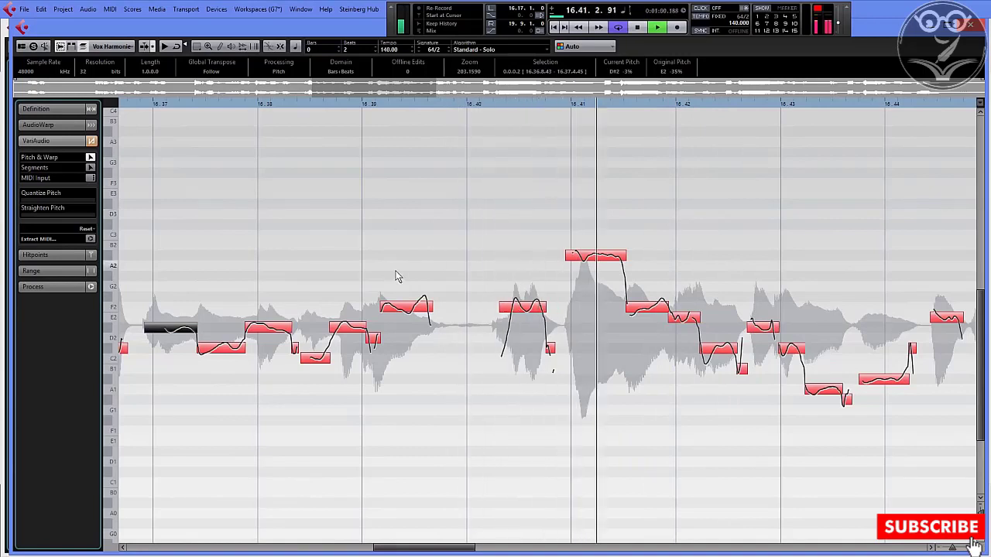
key("space")
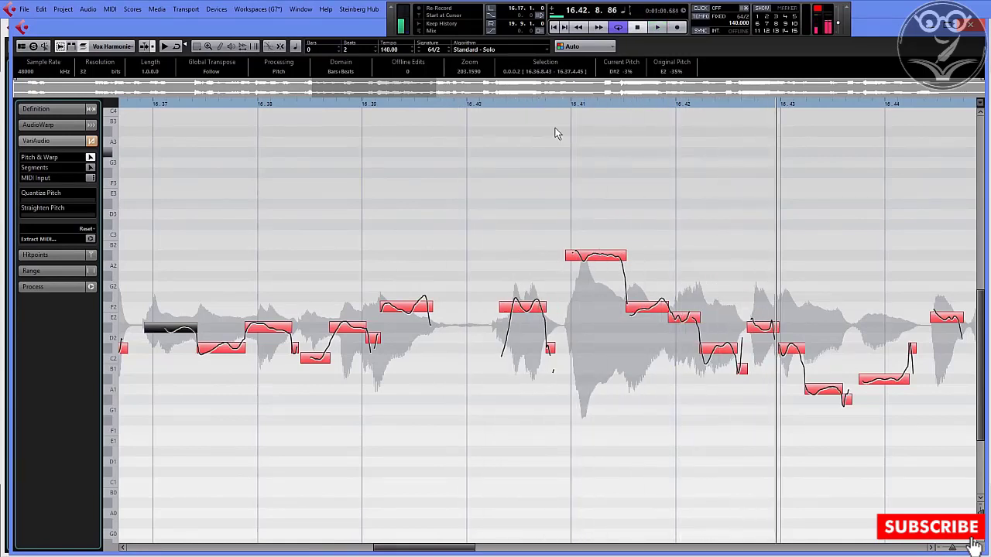
left_click(531, 101)
key("space")
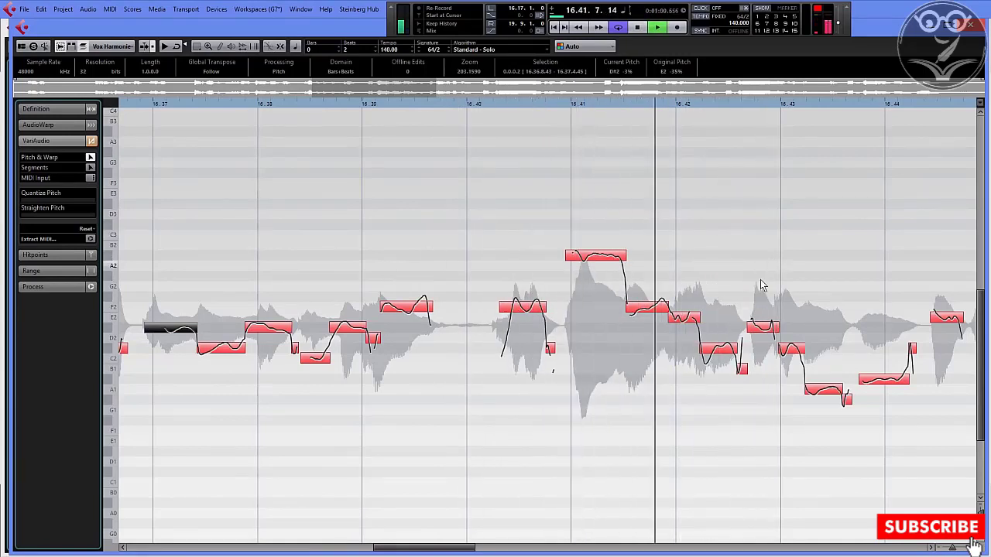
Lower the E2 segment at position 16.42 to D#2 and play back the phrase from 16.39
left_click(731, 288)
left_click_drag(686, 322, 686, 333)
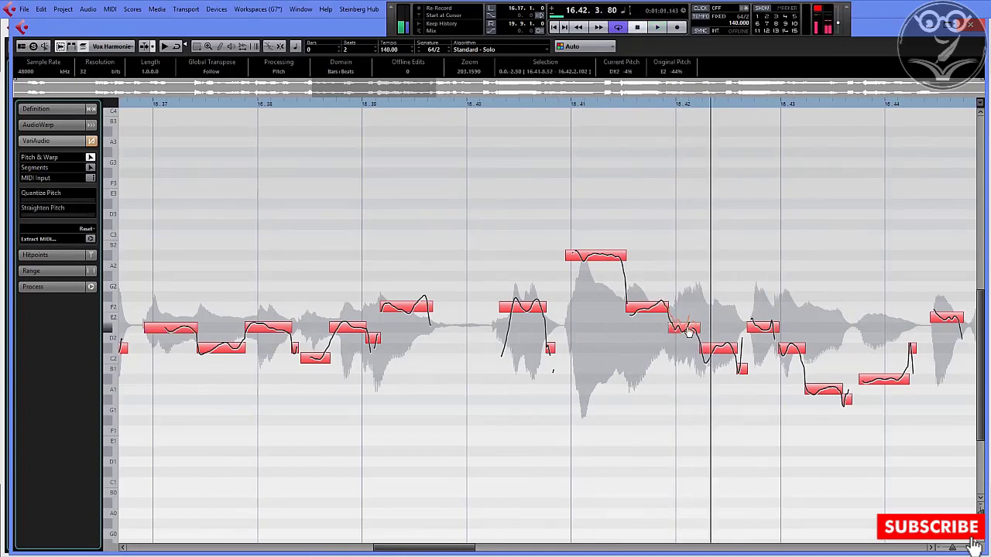
left_click(395, 102)
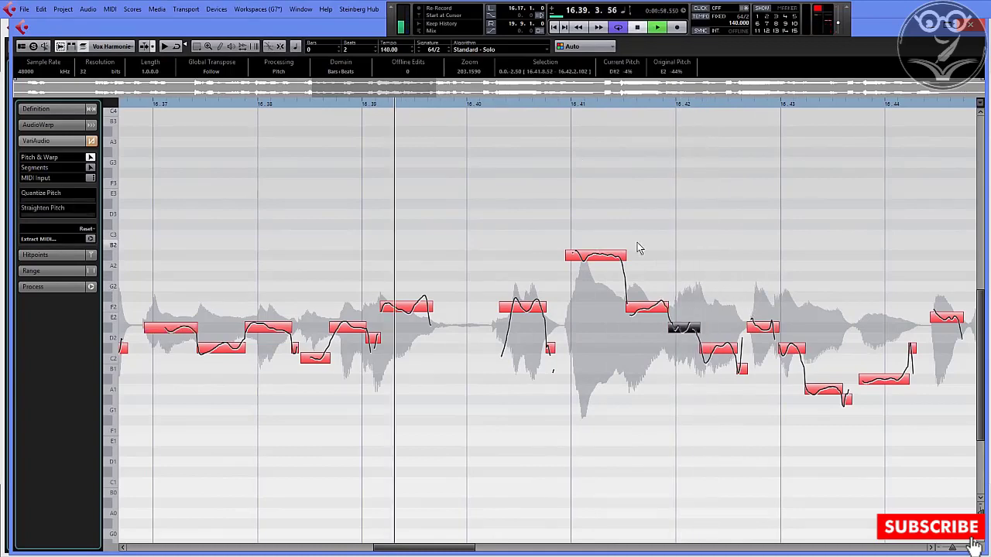
key("space")
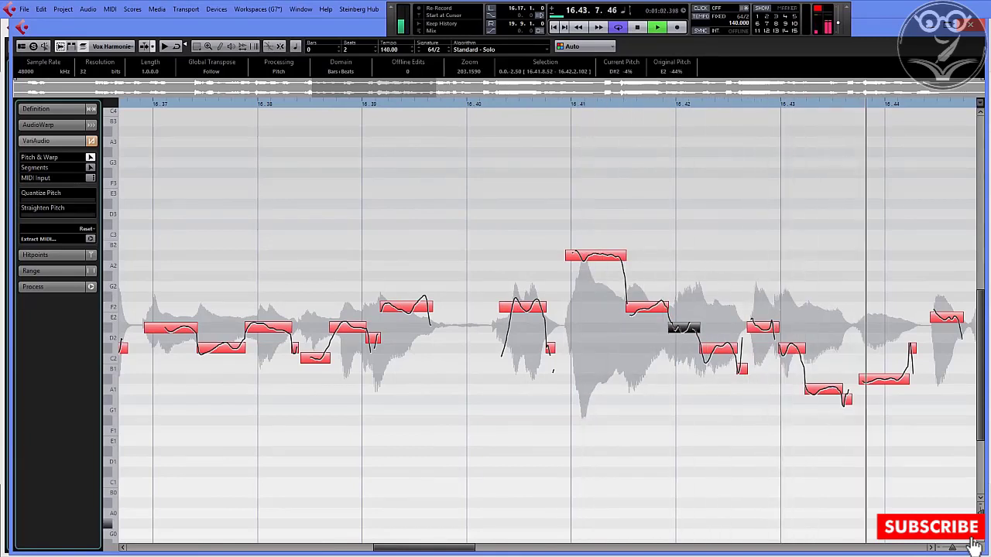
key("space")
Straighten the pitch curve of the D#2 segment at position 16.42 about halfway and play back the phrase from 16.39
left_click(751, 380)
left_click_drag(676, 295, 693, 347)
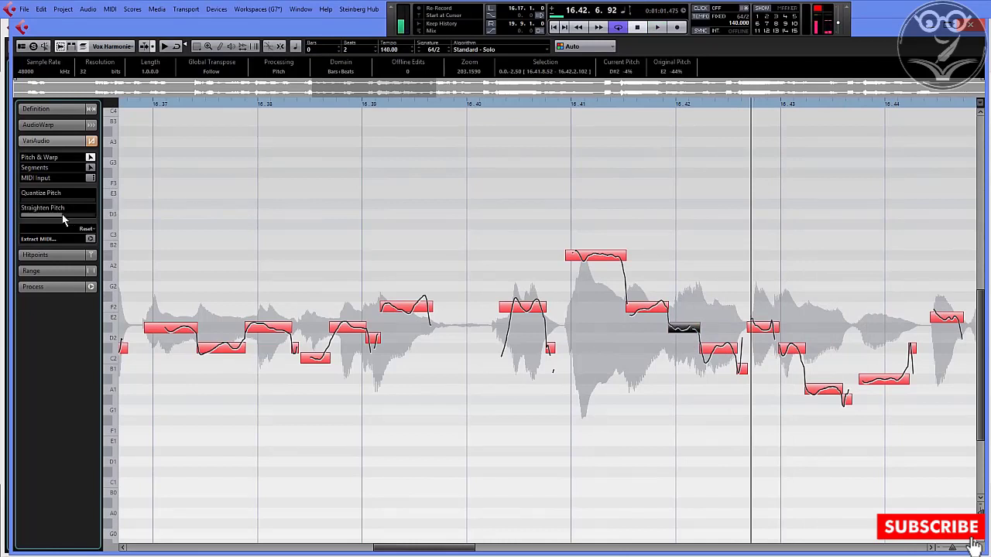
left_click(366, 105)
key("space")
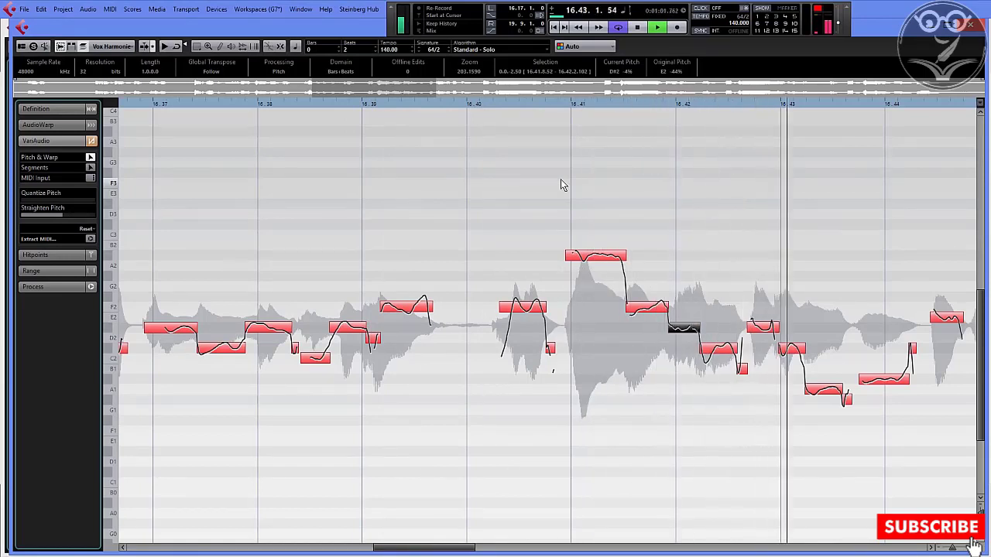
key("space")
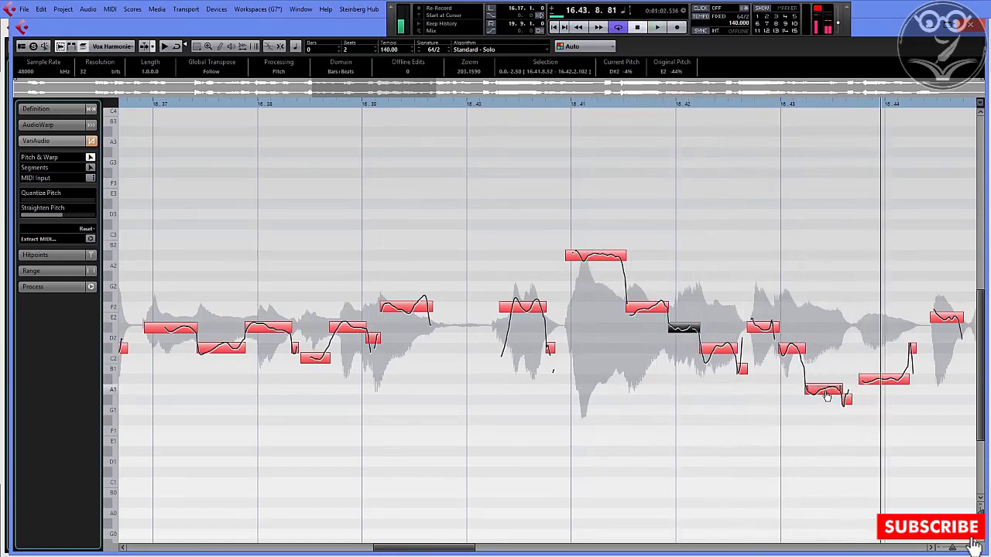
Raise the A1 segment at position 16.43 to A#1 and play back the phrase from 16.40
left_click_drag(827, 395, 827, 389)
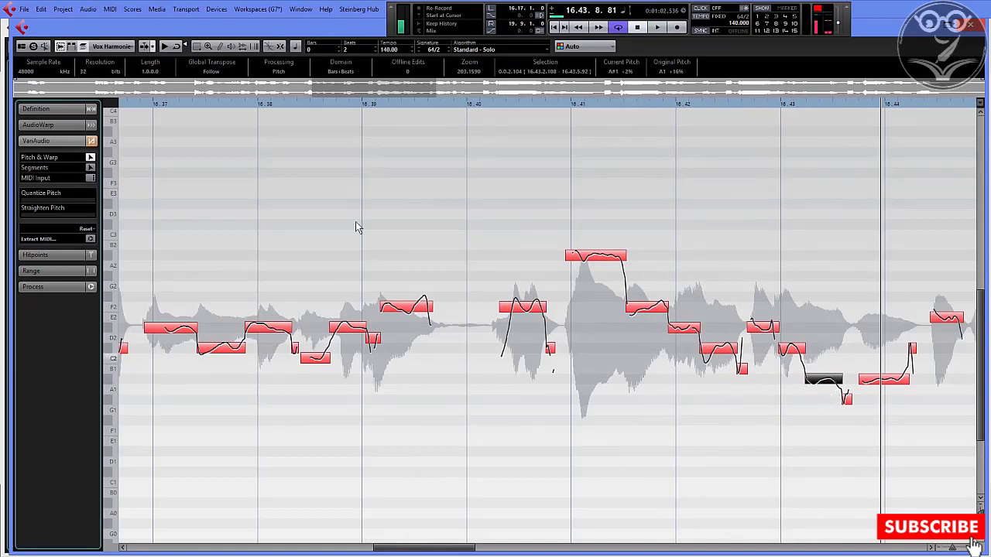
left_click(470, 106)
key("space")
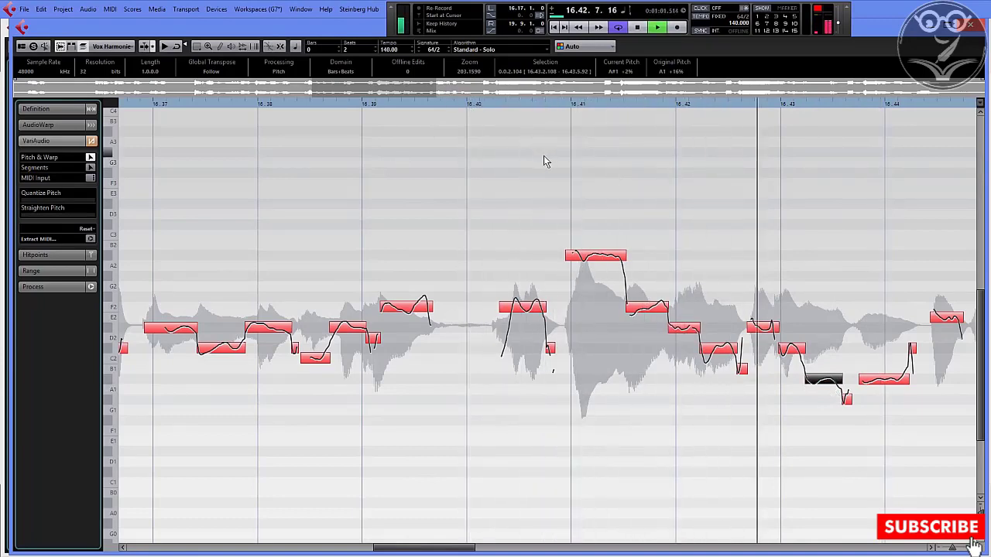
key("space")
Play back the vocal onward from position 16.44 and again from 16.41 to check the tuning of the following segments
left_click_drag(461, 548, 499, 493)
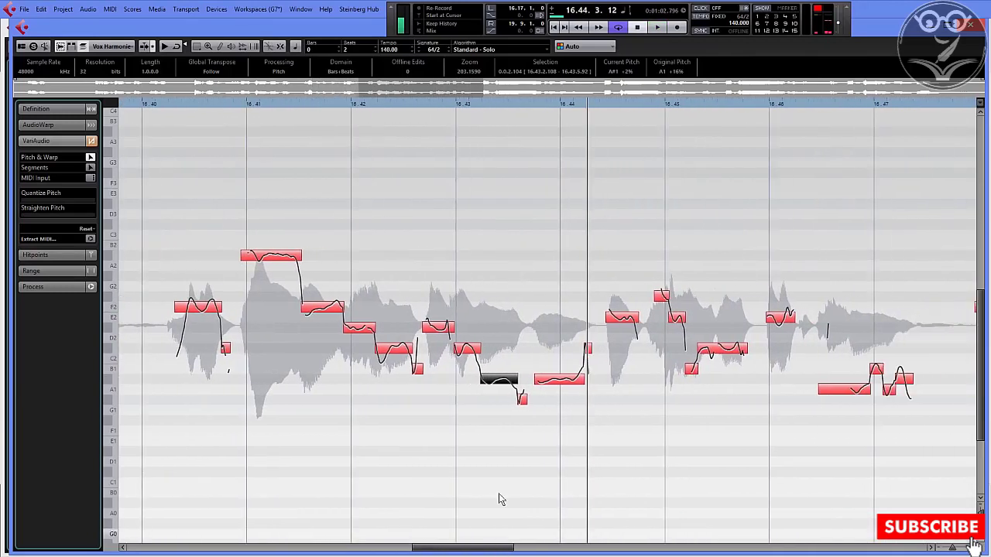
key("space")
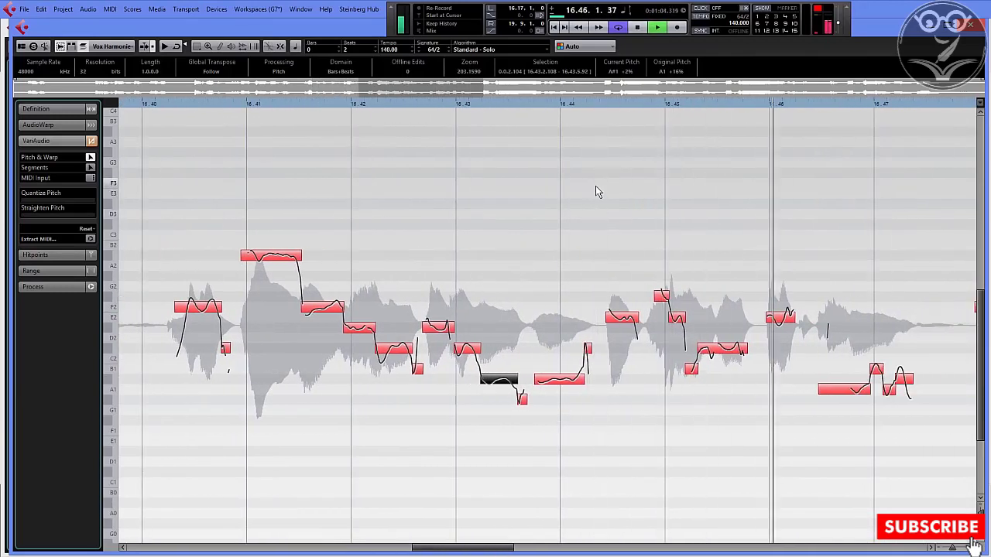
left_click(306, 103)
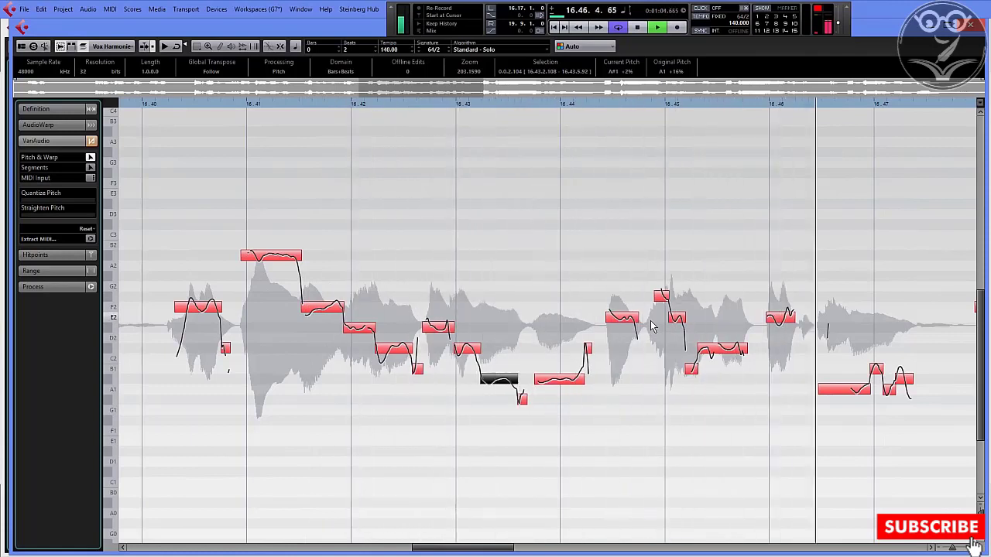
Raise the two short B1 segments at positions 16.42 and 16.45 to C2 and play back the phrase from 16.41
left_click_drag(711, 360, 418, 363)
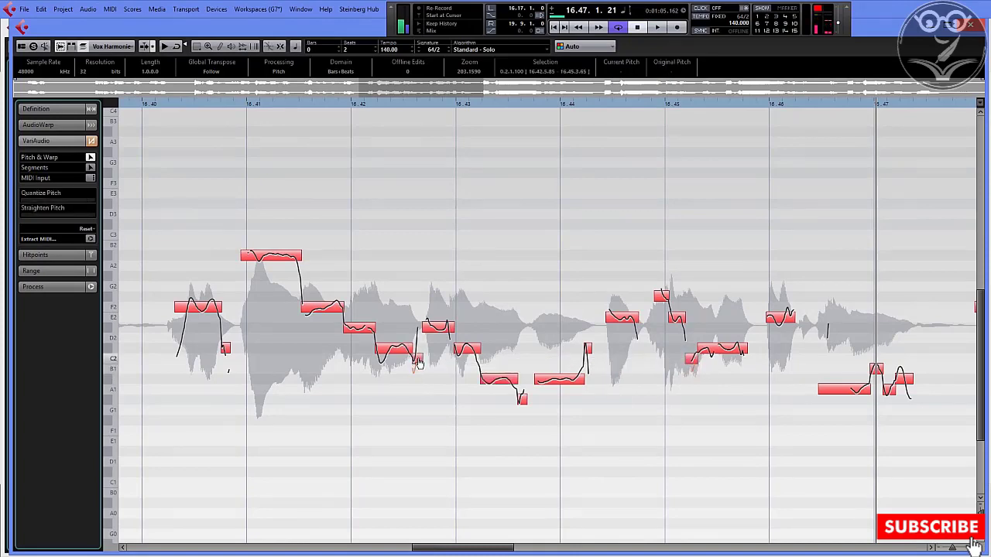
left_click(279, 108)
key("space")
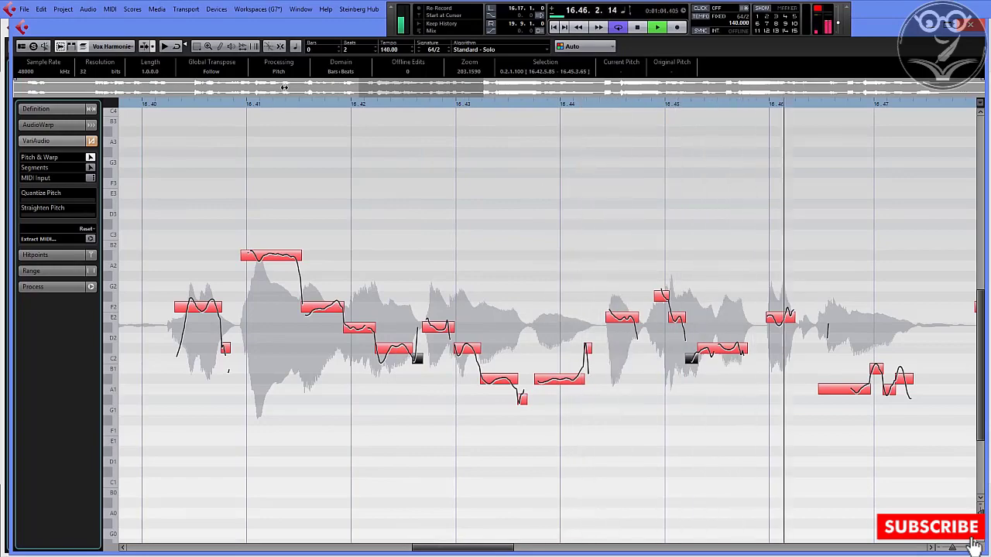
key("space")
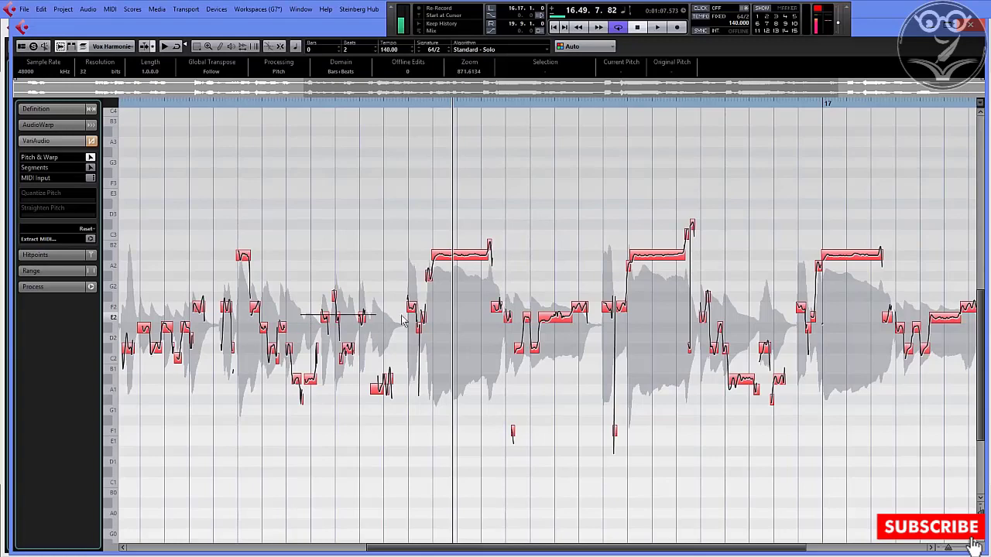
Lower the E2 segments between positions 16.44 and 16.46 to D#2, playing back the phrase from 16.43
left_click_drag(512, 317, 557, 319)
left_click(287, 103)
key("space")
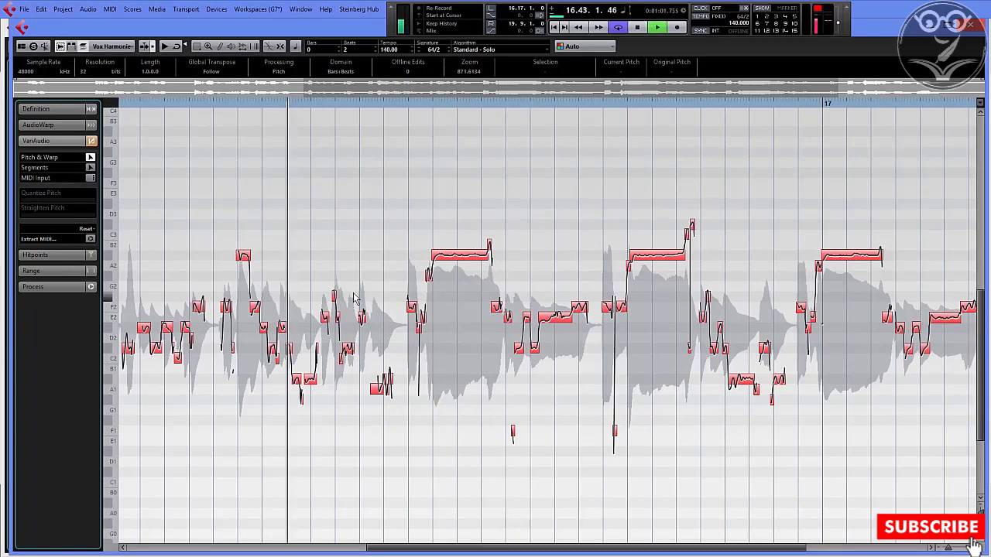
left_click_drag(309, 316, 373, 319)
key("space")
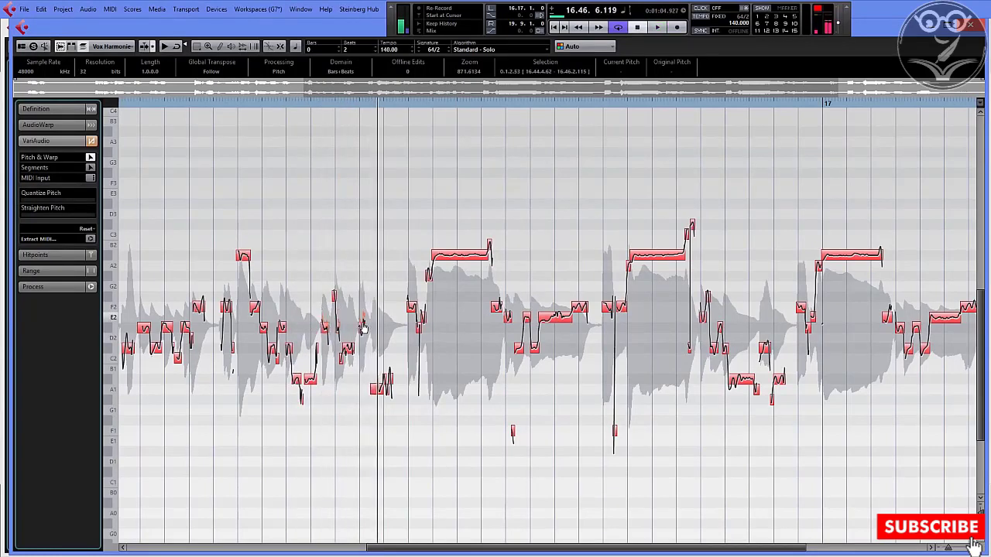
key("space")
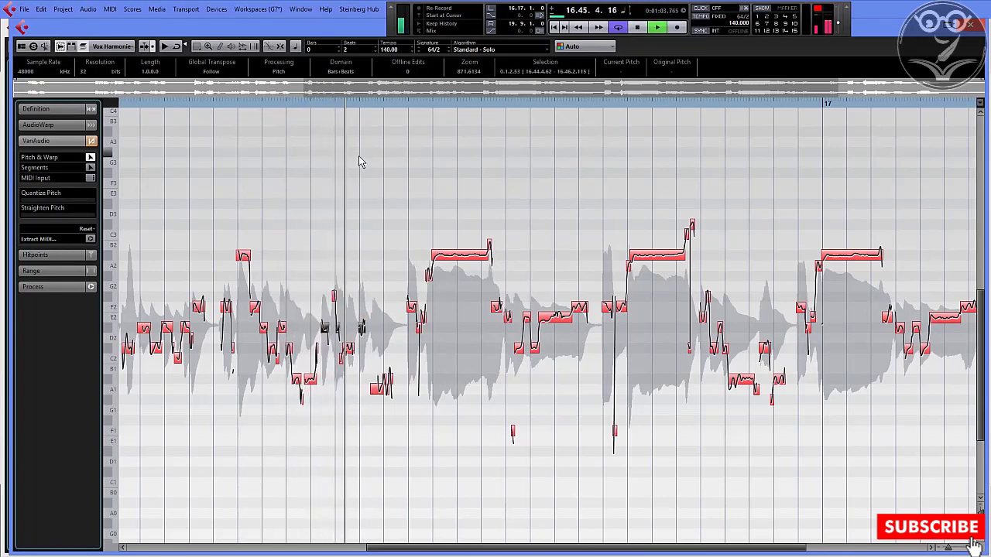
Lower the E2 segments between positions 16.51 and 16.55 to D#2 and play back the phrase from 16.50
left_click_drag(577, 315, 505, 329)
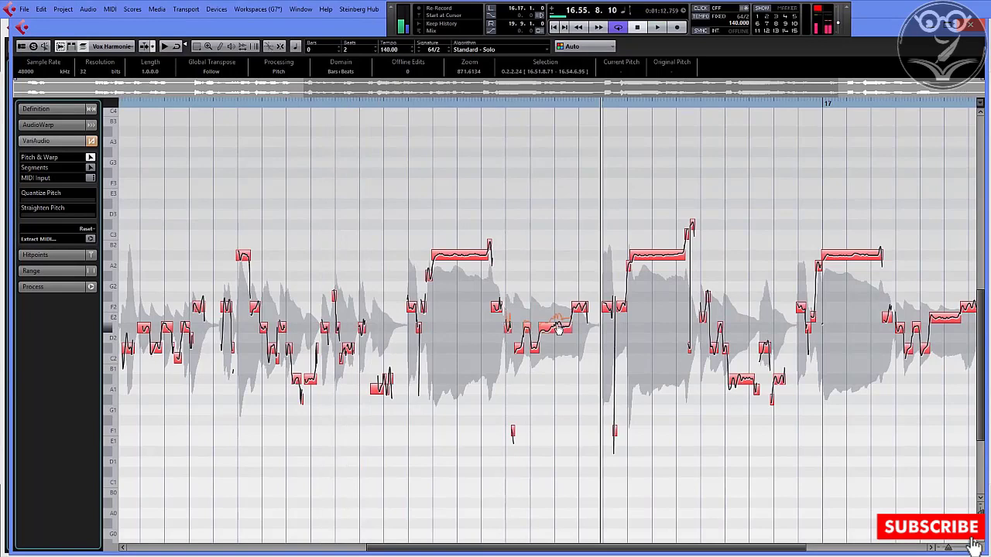
left_click(468, 103)
key("space")
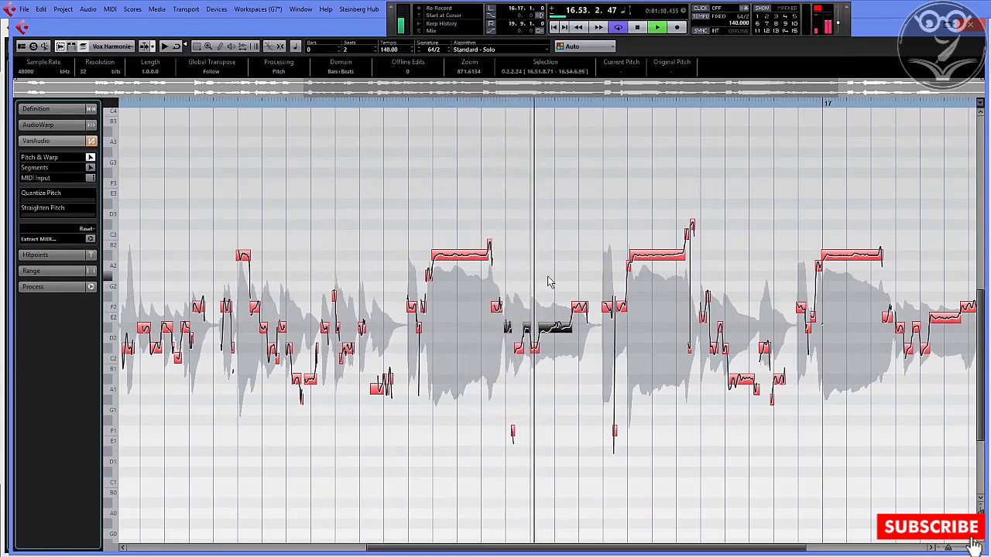
Straighten the pitch curve of the F2 segment between positions 16.54 and 16.55 by more than half, playing back the phrase from 16.53 and 16.52
left_click(549, 285)
left_click(579, 310)
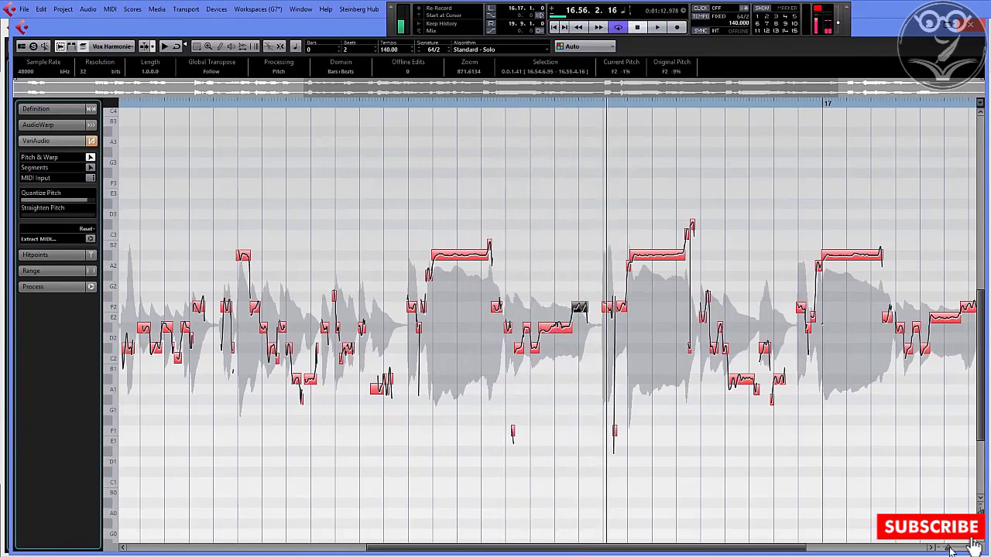
left_click_drag(949, 548, 954, 549)
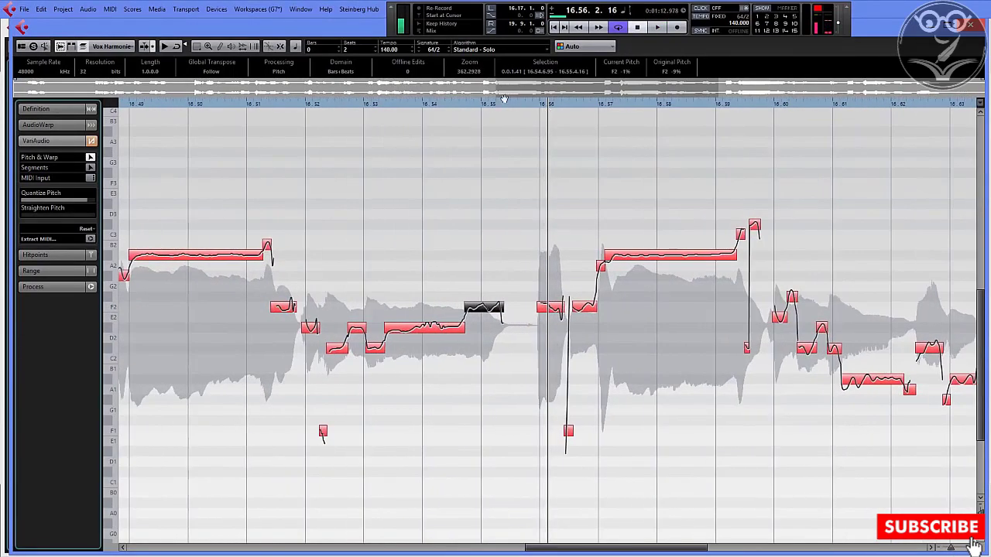
left_click(417, 109)
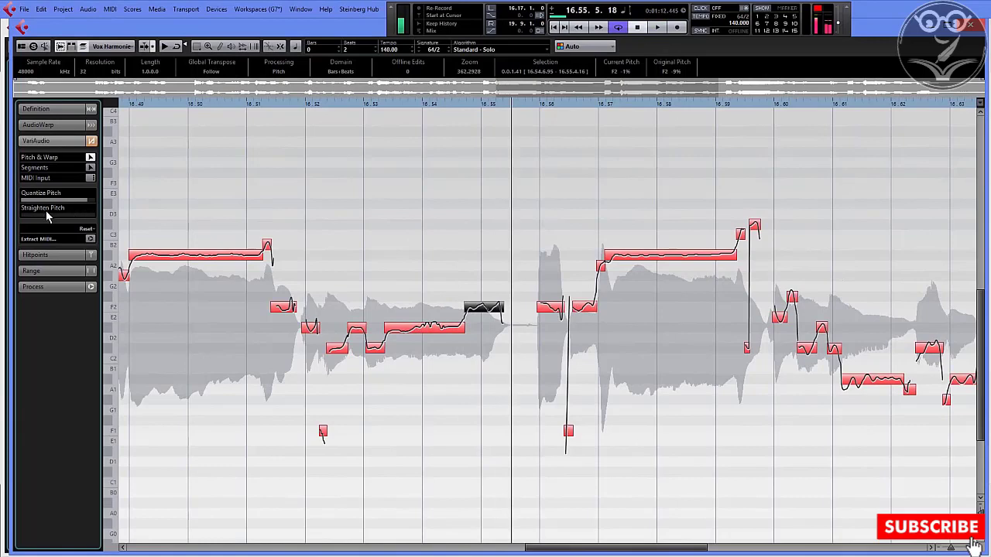
left_click(379, 109)
key("space")
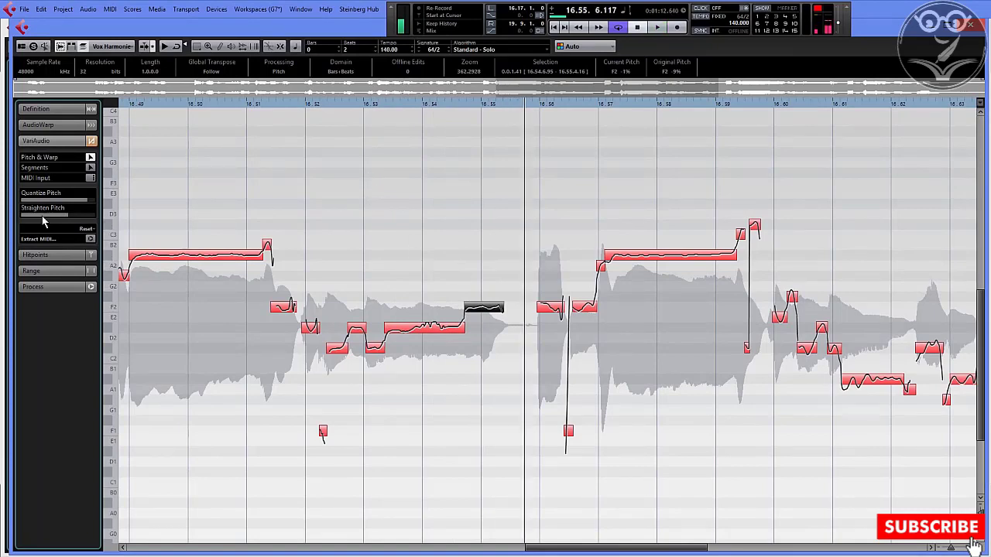
left_click(315, 110)
key("space")
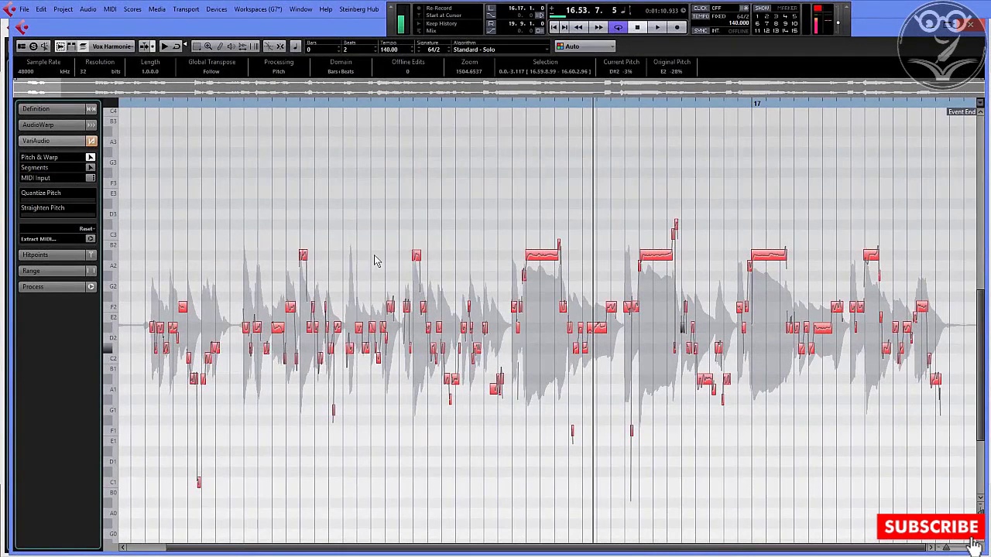
Select all of the vocal's segments to review the whole part, and clear the selection
left_click(380, 219)
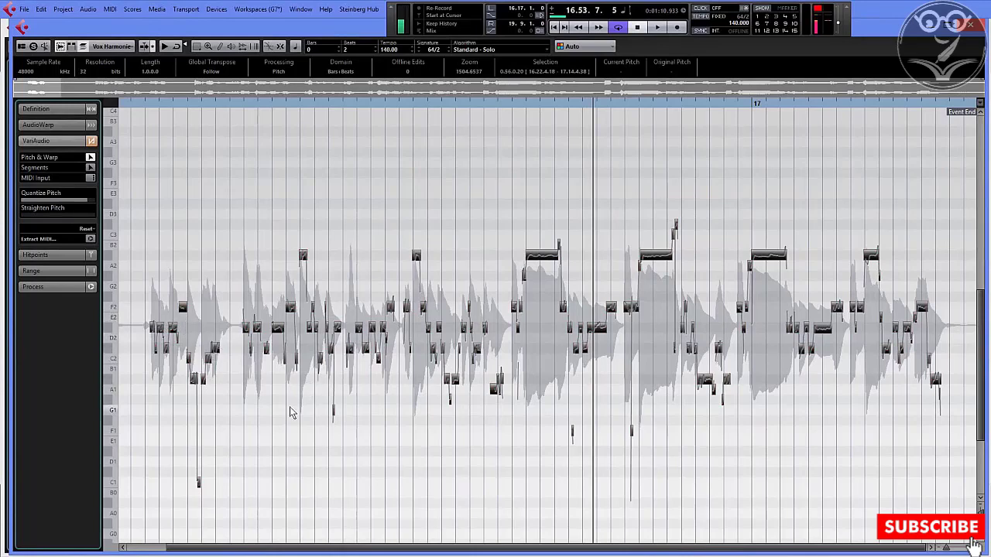
key("ctrl+a")
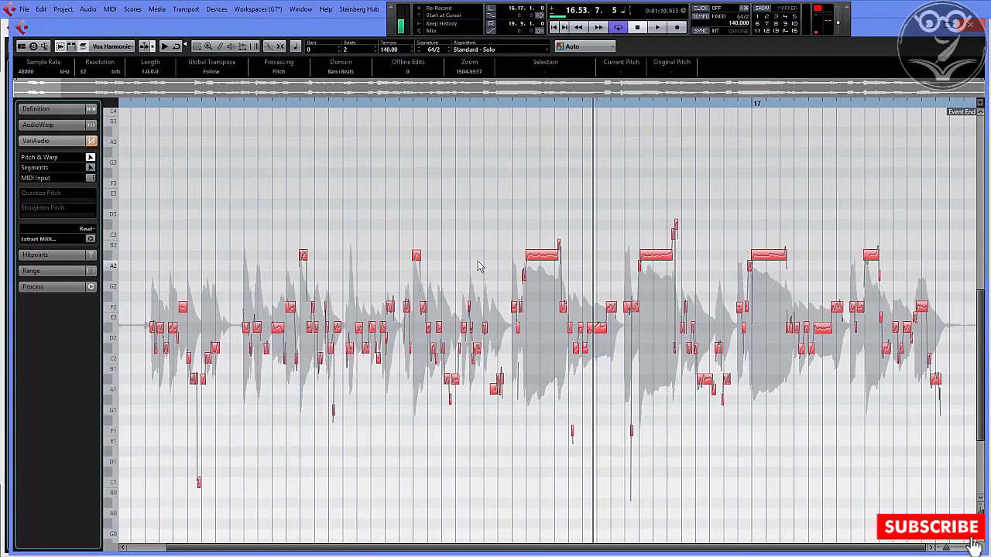